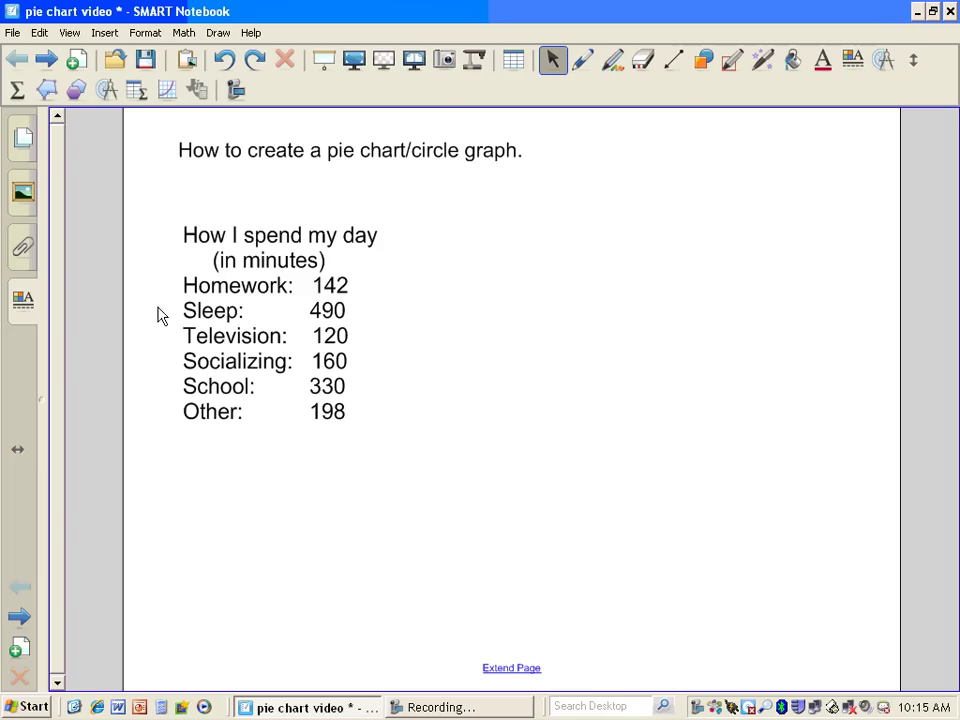
Handwrite 'Category data – bar graph – pie chart' with the pen to the right of the minutes list.
left_click(582, 66)
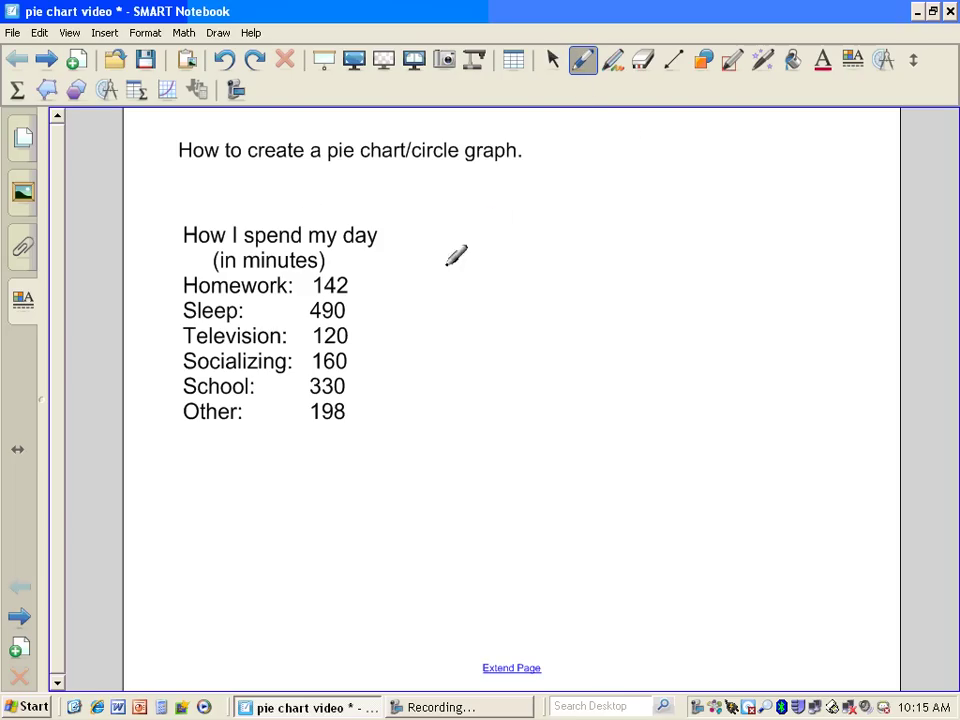
mouse_move(457, 258)
left_mouse_down()
mouse_move(456, 287)
mouse_move(481, 286)
left_mouse_up()
mouse_move(494, 246)
left_mouse_down()
mouse_move(497, 284)
mouse_move(514, 259)
mouse_move(531, 284)
mouse_move(626, 253)
mouse_move(707, 262)
left_mouse_up()
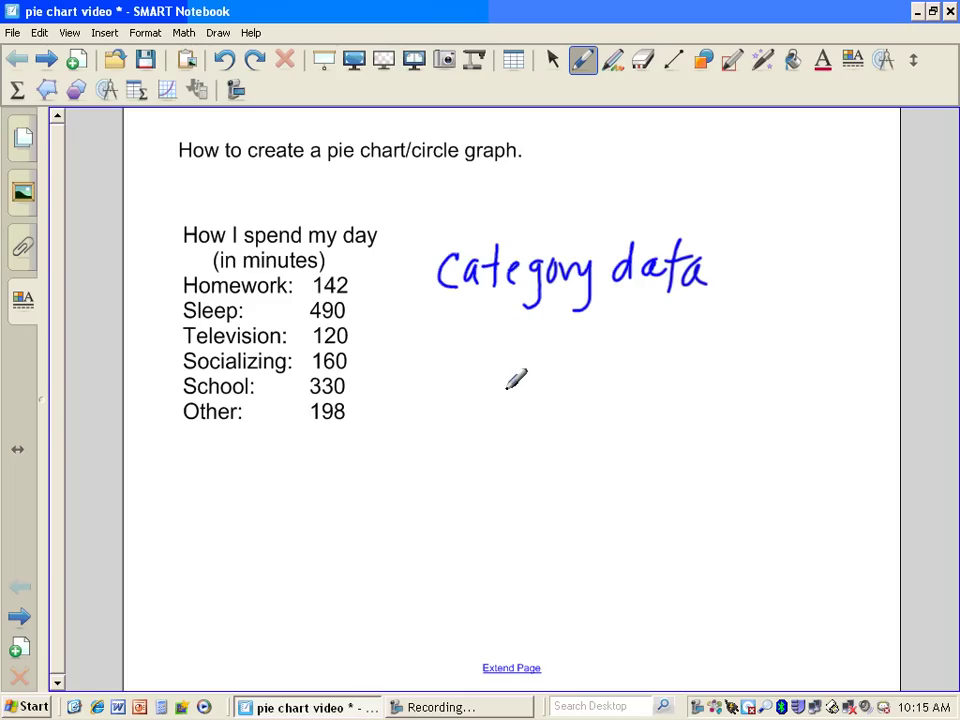
mouse_move(523, 332)
left_mouse_down()
mouse_move(568, 341)
mouse_move(661, 336)
mouse_move(692, 306)
mouse_move(697, 355)
left_mouse_up()
left_click_drag(497, 352, 514, 350)
mouse_move(491, 405)
left_mouse_down()
mouse_move(538, 407)
mouse_move(568, 383)
mouse_move(681, 394)
mouse_move(718, 380)
left_mouse_up()
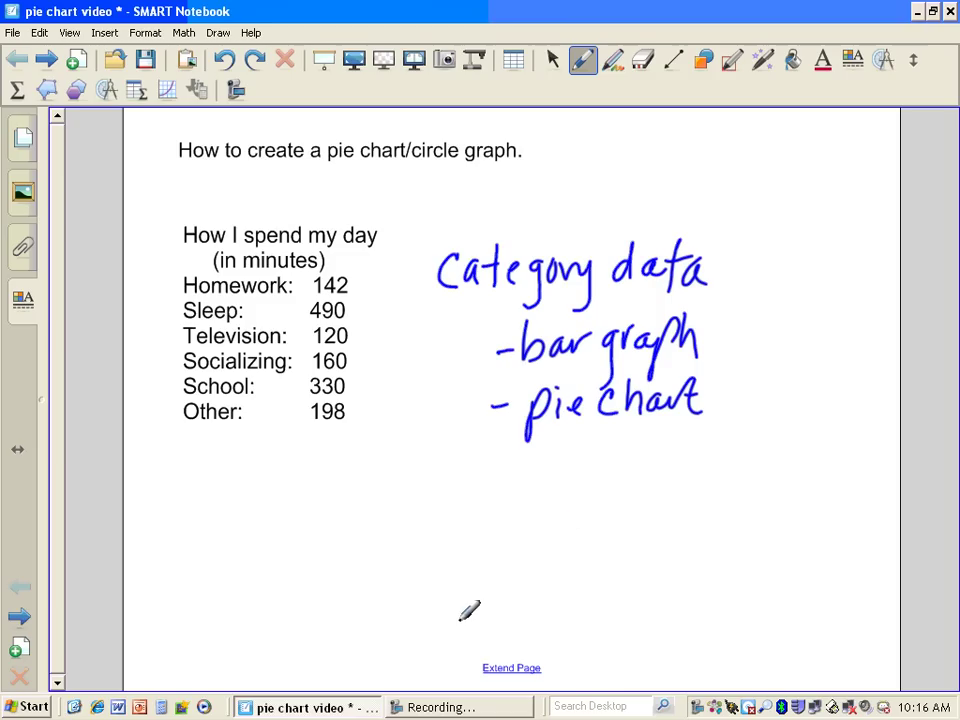
On the next Steps page, underline the minutes column and write the total 1440 beneath it.
left_click(22, 620)
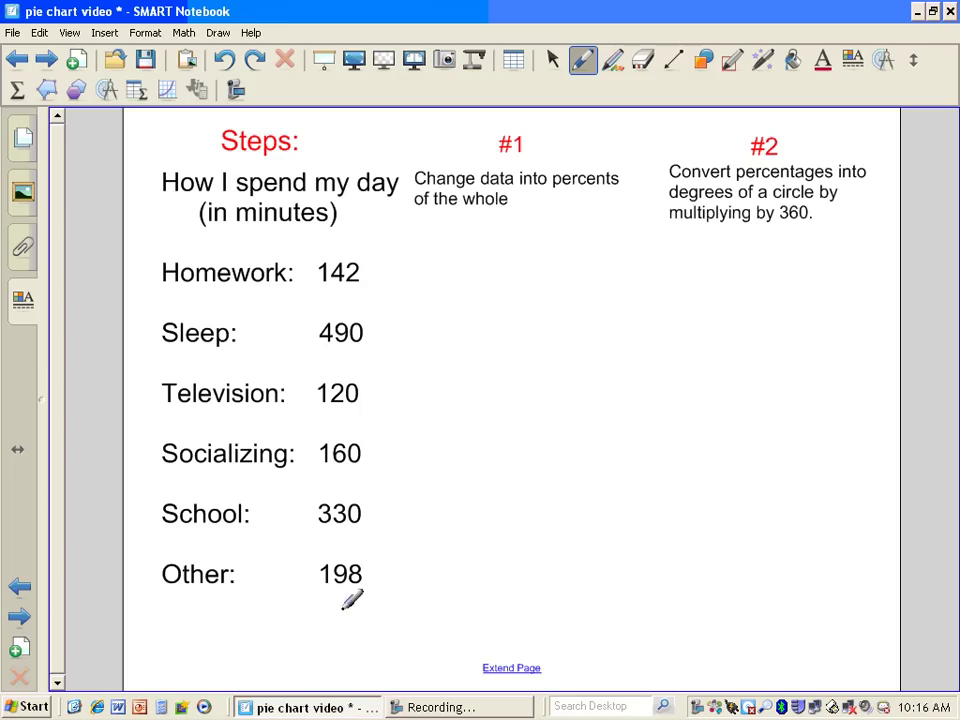
left_click_drag(293, 612, 410, 608)
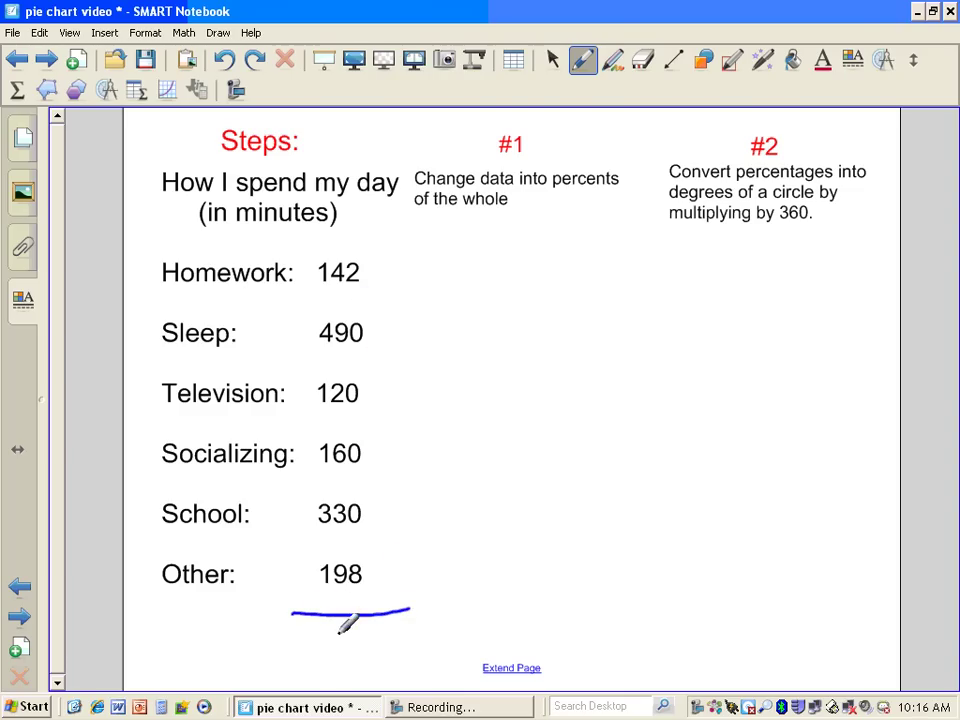
mouse_move(313, 632)
left_mouse_down()
mouse_move(313, 658)
mouse_move(326, 646)
mouse_move(368, 650)
mouse_move(390, 636)
left_mouse_up()
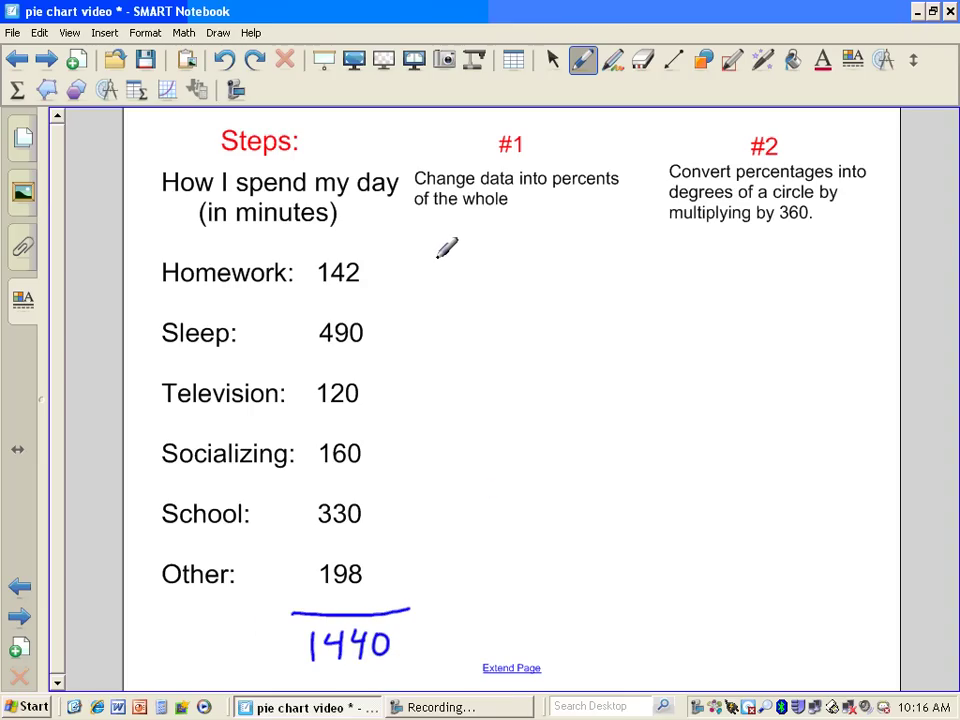
Write 142÷1440=.10 for Homework and 490÷1440=.34 for Sleep under #1.
mouse_move(433, 256)
left_mouse_down()
mouse_move(431, 284)
mouse_move(462, 270)
left_mouse_up()
mouse_move(456, 250)
left_mouse_down()
mouse_move(455, 284)
mouse_move(510, 264)
left_mouse_up()
left_click_drag(501, 257, 501, 258)
mouse_move(501, 274)
left_mouse_down()
mouse_move(516, 283)
mouse_move(541, 268)
mouse_move(535, 283)
mouse_move(558, 260)
mouse_move(556, 283)
left_mouse_up()
mouse_move(574, 256)
left_mouse_down()
mouse_move(566, 272)
mouse_move(573, 256)
mouse_move(587, 258)
left_mouse_up()
left_click_drag(580, 264, 587, 264)
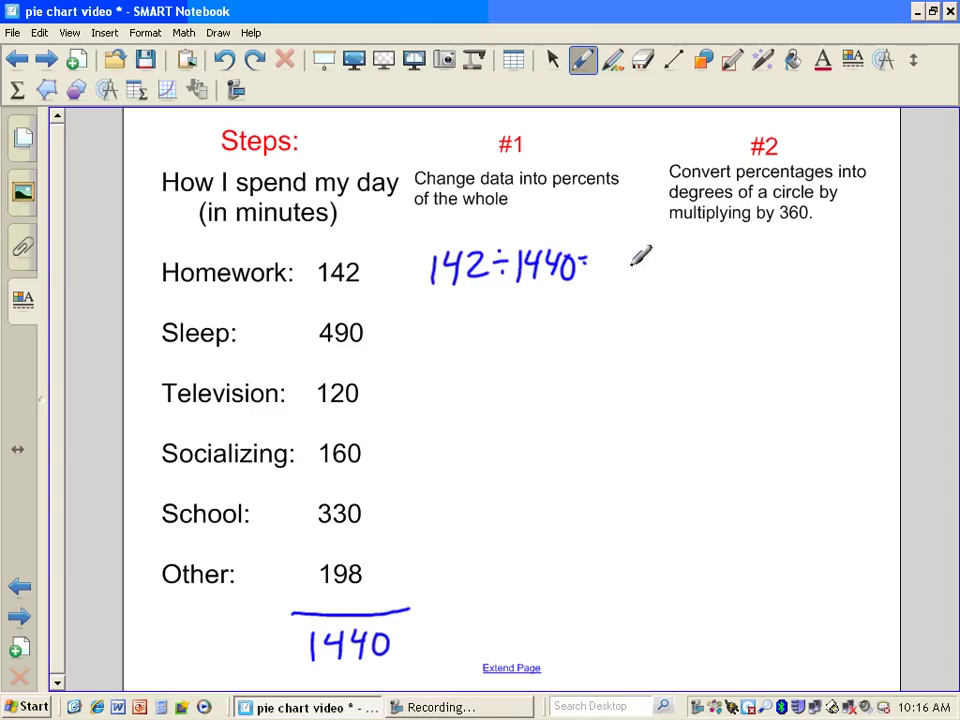
left_click_drag(580, 258, 592, 257)
mouse_move(581, 265)
left_mouse_down()
mouse_move(605, 276)
mouse_move(636, 252)
left_mouse_up()
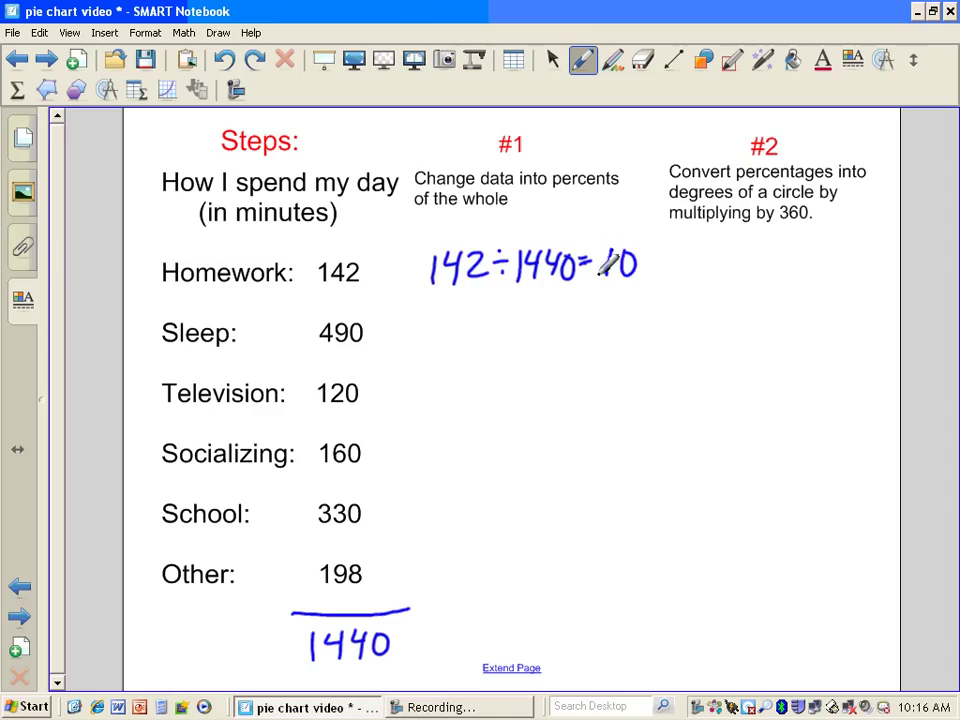
left_click(597, 276)
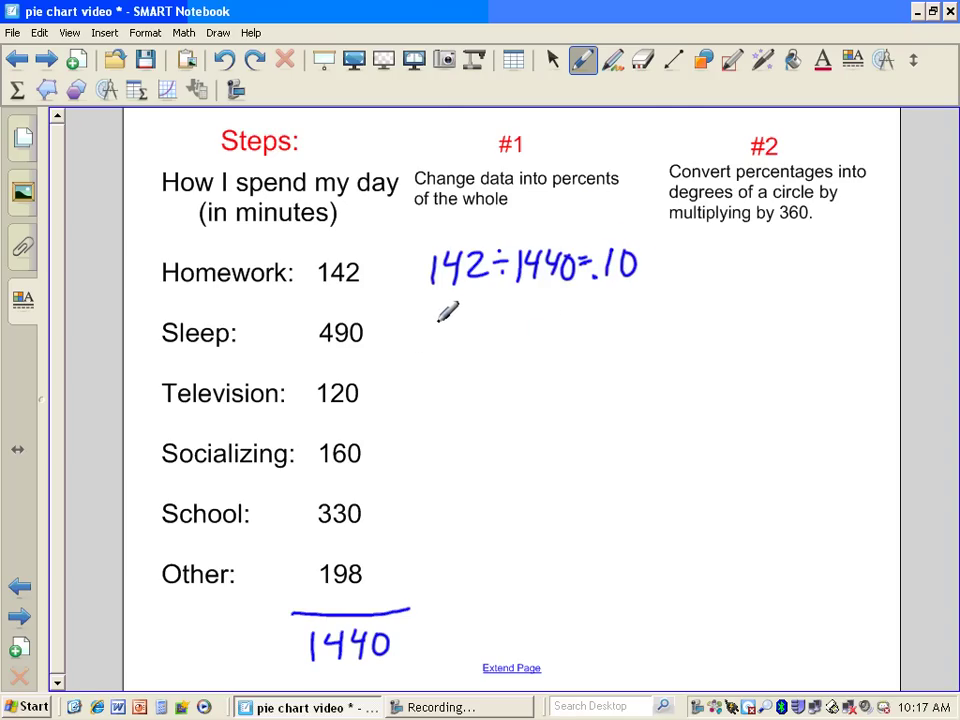
mouse_move(442, 318)
left_mouse_down()
mouse_move(461, 306)
mouse_move(472, 330)
mouse_move(483, 320)
mouse_move(512, 338)
mouse_move(583, 315)
mouse_move(618, 334)
mouse_move(642, 324)
mouse_move(636, 338)
left_mouse_up()
left_click(601, 333)
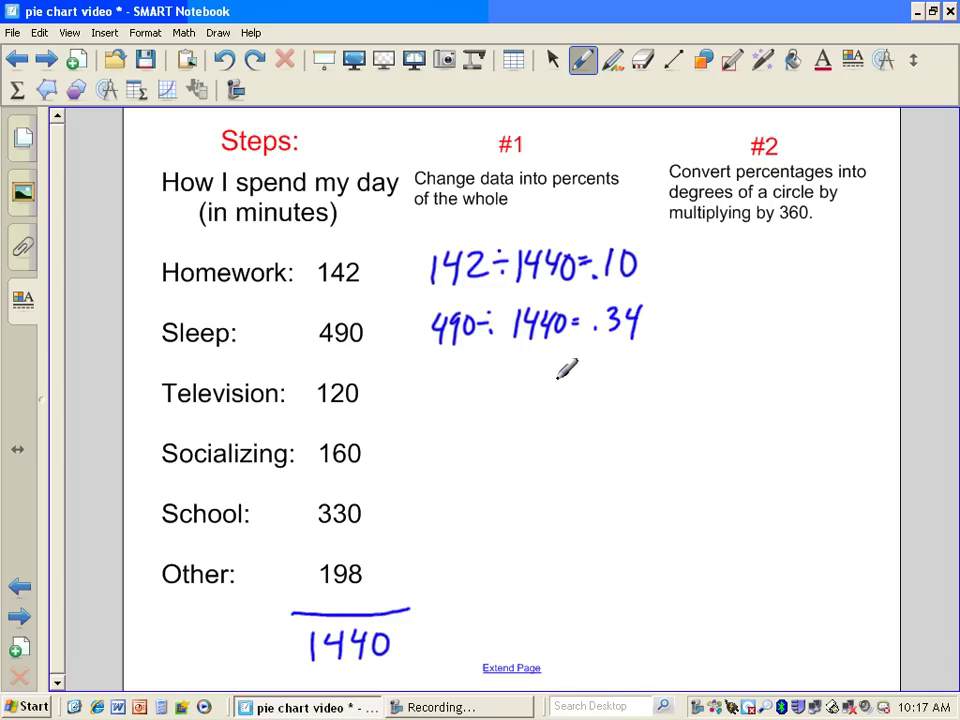
Write =.08 and =.11 beside the Television and Socializing rows.
left_click_drag(561, 378, 571, 378)
left_click_drag(561, 389, 572, 388)
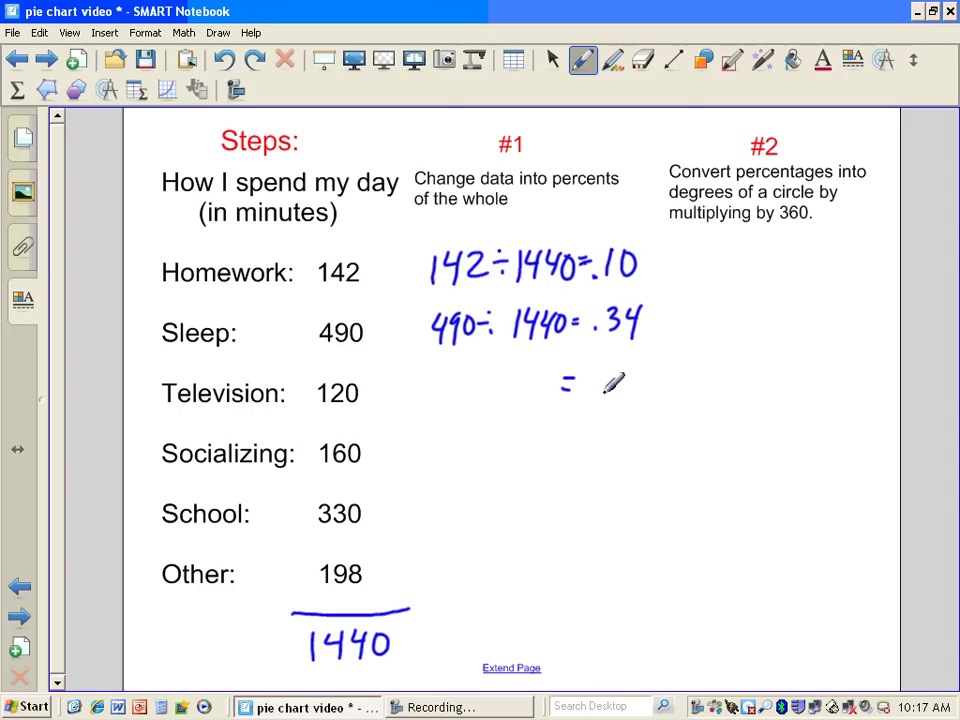
mouse_move(624, 370)
left_mouse_down()
mouse_move(641, 382)
mouse_move(646, 369)
left_mouse_up()
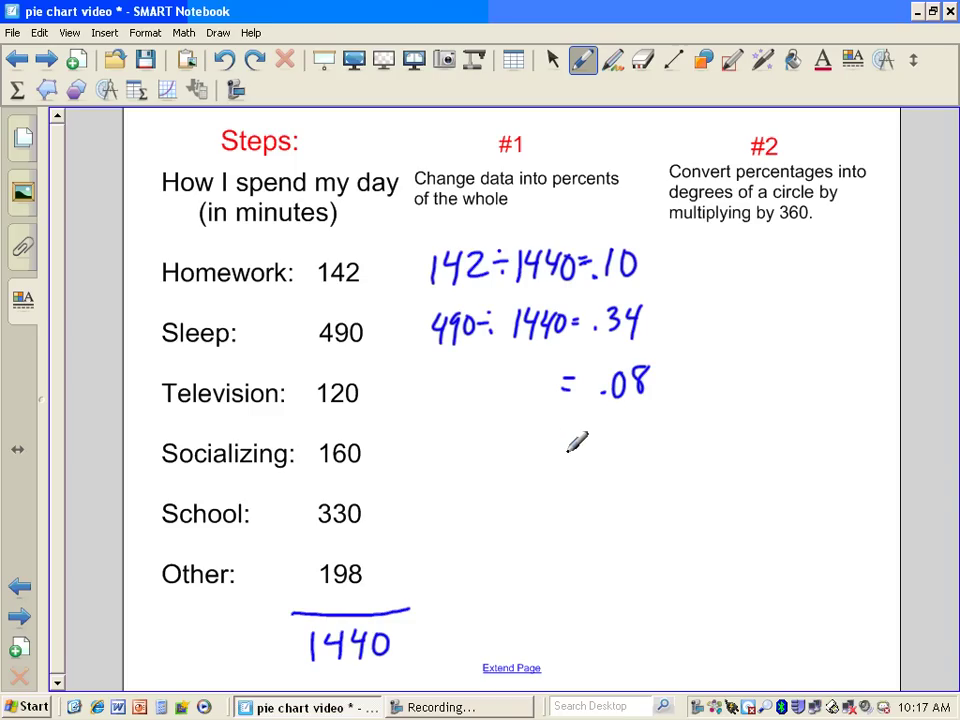
left_click_drag(561, 444, 575, 444)
left_click_drag(561, 452, 626, 460)
left_click(606, 458)
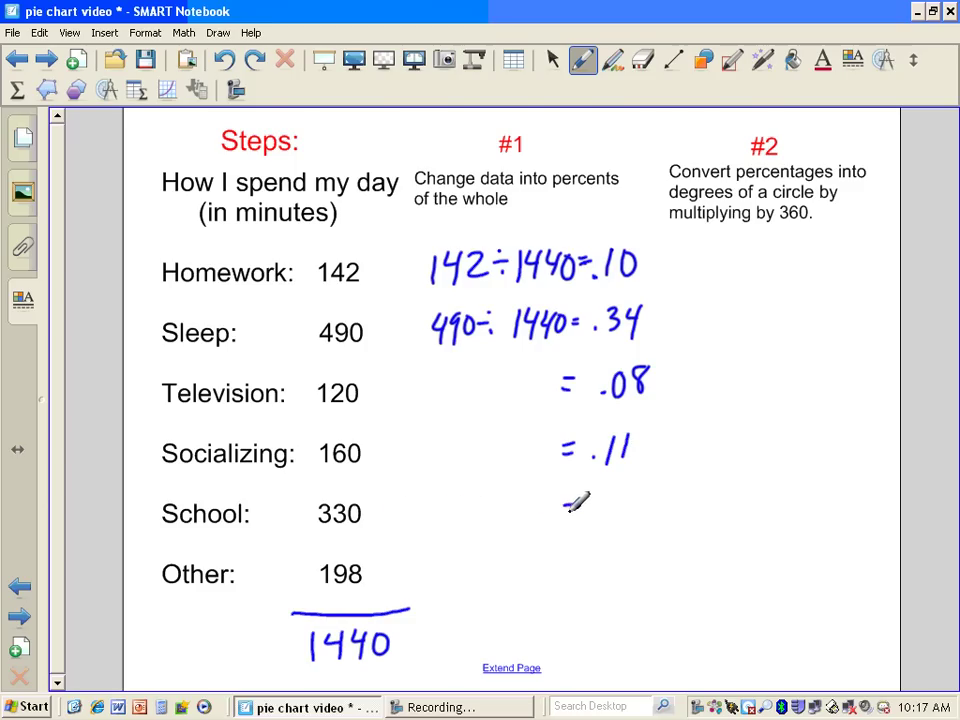
Write =.23 and =.14 for School and Other, and draw a total line beneath.
left_click(600, 515)
mouse_move(608, 496)
left_mouse_down()
mouse_move(628, 516)
mouse_move(639, 499)
mouse_move(632, 515)
left_mouse_up()
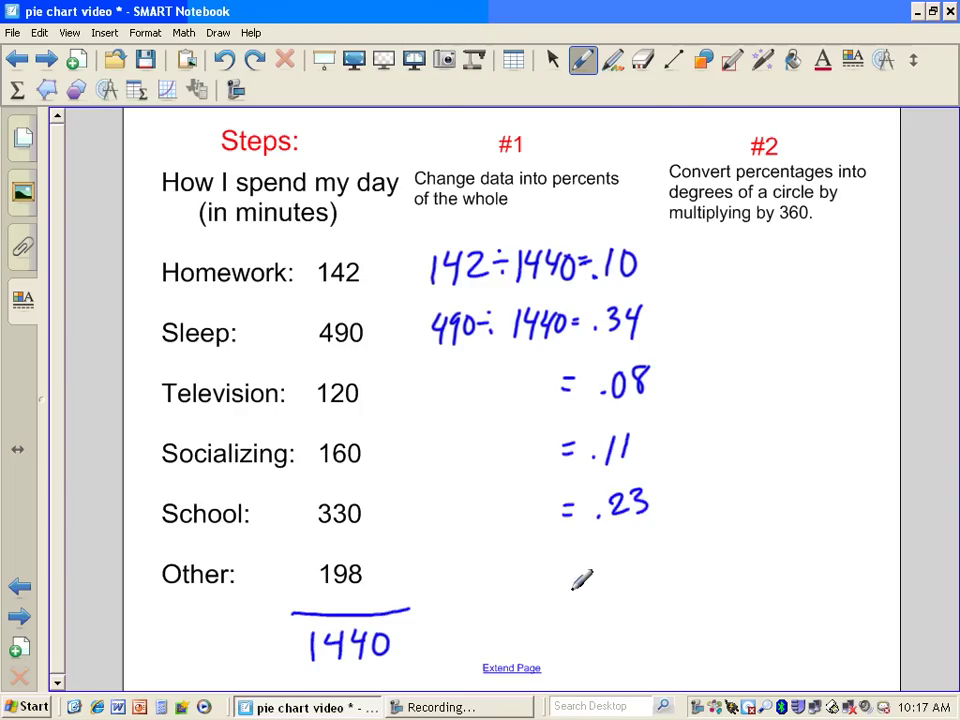
left_click_drag(561, 568, 570, 569)
left_click_drag(562, 574, 572, 575)
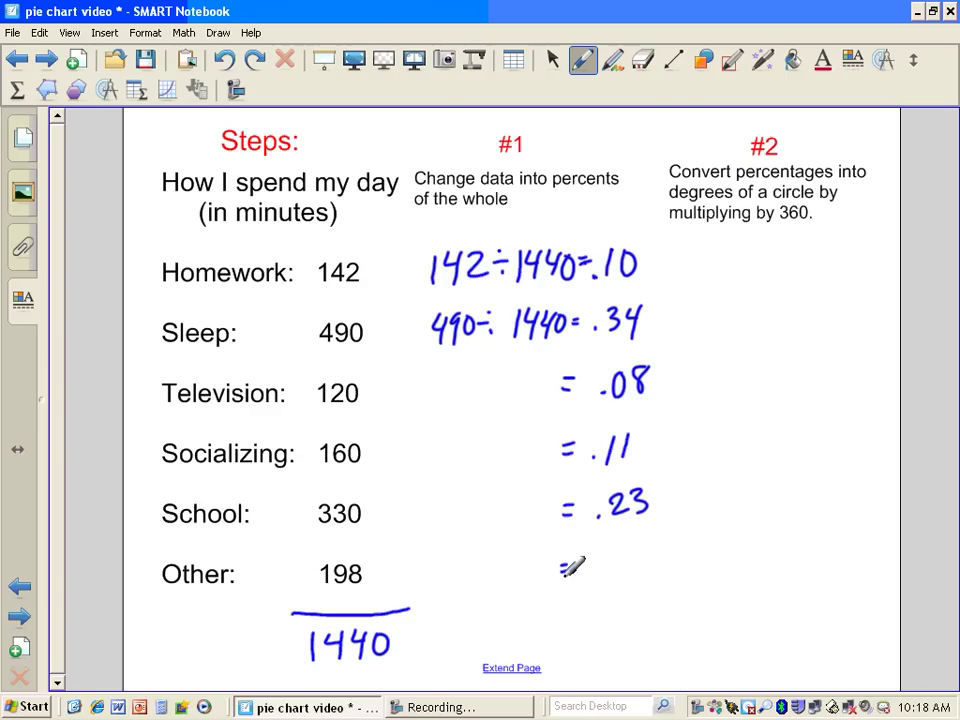
mouse_move(606, 556)
left_mouse_down()
mouse_move(604, 576)
mouse_move(634, 567)
left_mouse_up()
left_click_drag(630, 552, 633, 565)
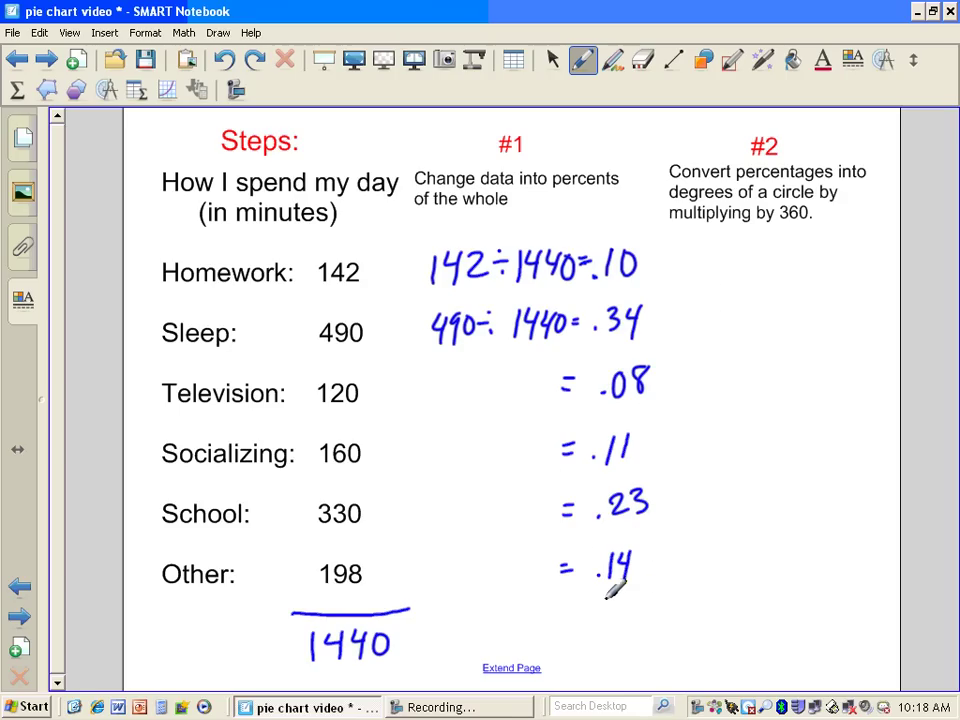
left_click_drag(561, 605, 678, 604)
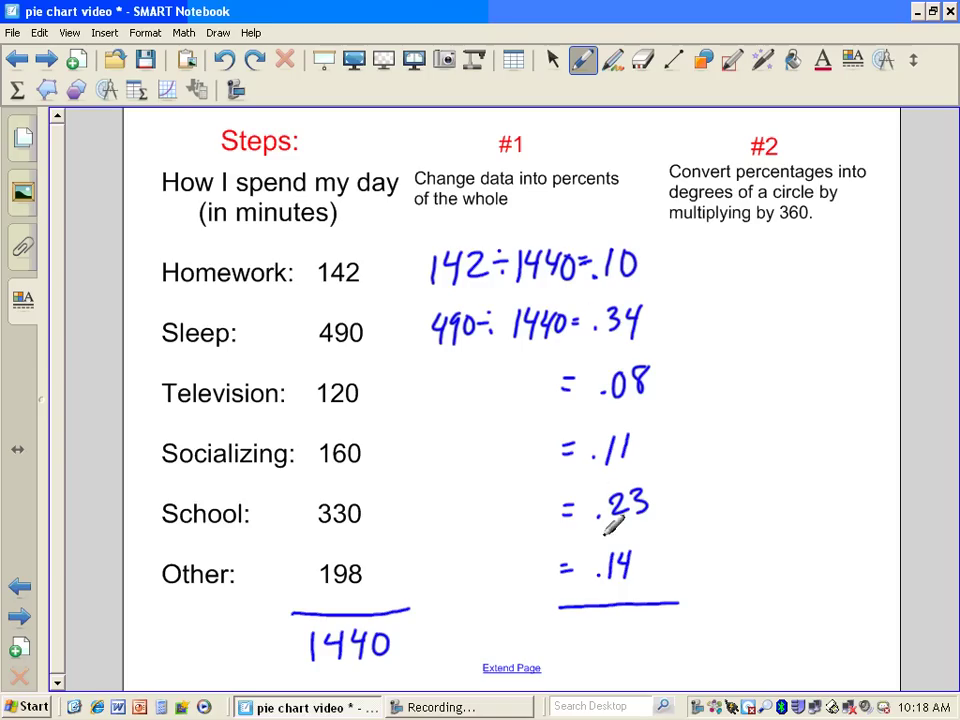
Write the fraction total 1.00 with 100% below it under the line.
mouse_move(589, 620)
left_mouse_down()
mouse_move(587, 641)
mouse_move(644, 621)
left_mouse_up()
left_click(597, 637)
mouse_move(588, 650)
left_mouse_down()
mouse_move(586, 673)
mouse_move(602, 654)
left_mouse_up()
left_click_drag(620, 652, 630, 672)
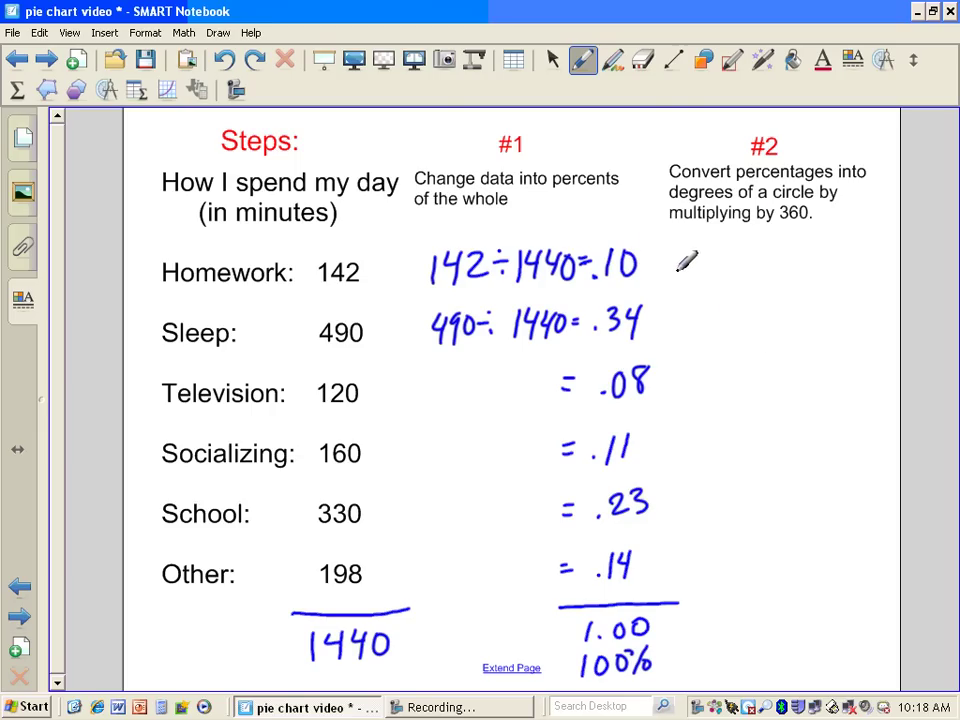
Multiply .10 and .34 by 360, writing 36° for Homework and 122° for Sleep.
mouse_move(668, 250)
left_mouse_down()
mouse_move(666, 266)
mouse_move(700, 276)
left_mouse_up()
left_click_drag(718, 258, 727, 278)
left_click_drag(745, 262, 777, 257)
left_click_drag(763, 268, 779, 268)
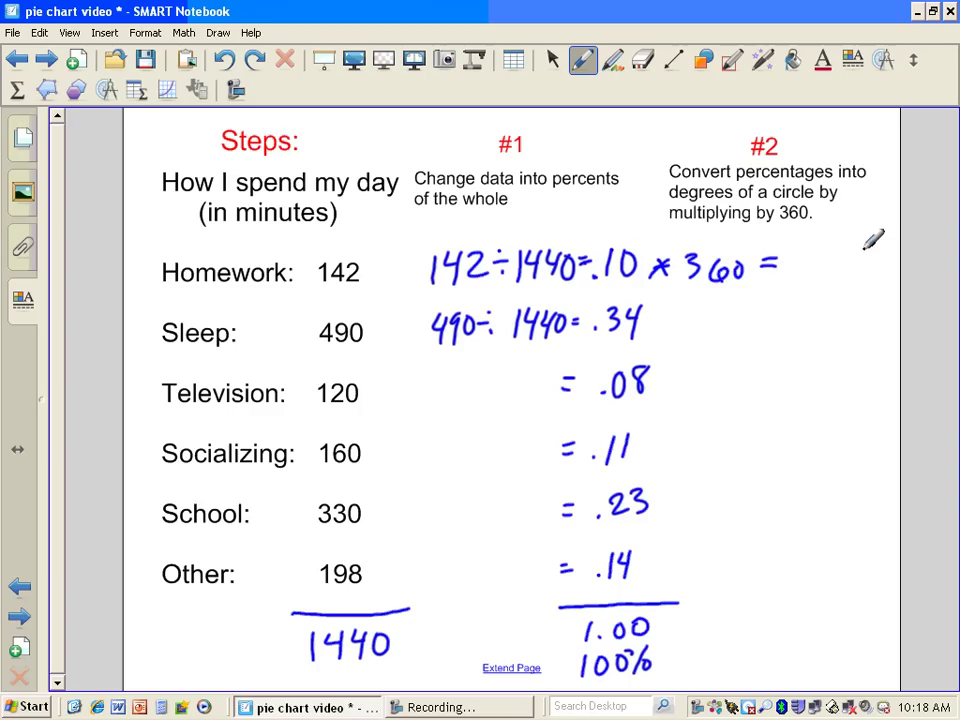
left_click_drag(795, 249, 800, 268)
mouse_move(830, 246)
left_mouse_down()
mouse_move(816, 262)
mouse_move(843, 252)
left_mouse_up()
mouse_move(660, 318)
left_mouse_down()
mouse_move(678, 308)
mouse_move(676, 328)
mouse_move(720, 322)
left_mouse_up()
mouse_move(736, 316)
left_mouse_down()
mouse_move(772, 303)
mouse_move(781, 322)
mouse_move(801, 312)
mouse_move(840, 320)
mouse_move(848, 307)
left_mouse_up()
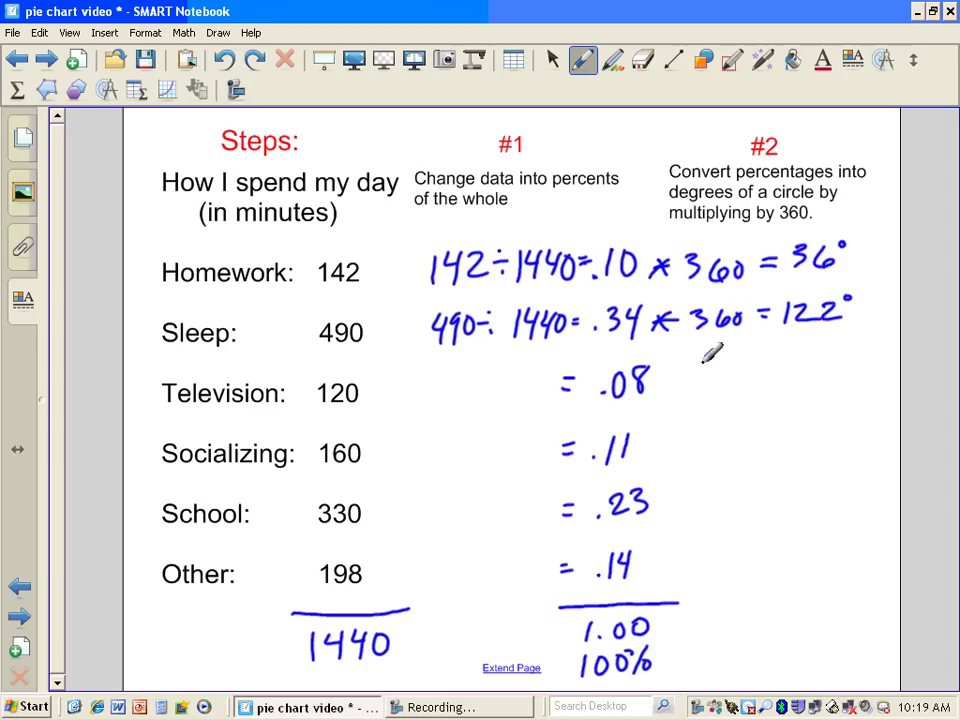
Write the angles =29°, =40° and =83° for Television, Socializing and School.
left_click_drag(749, 366, 763, 367)
left_click_drag(751, 373, 766, 374)
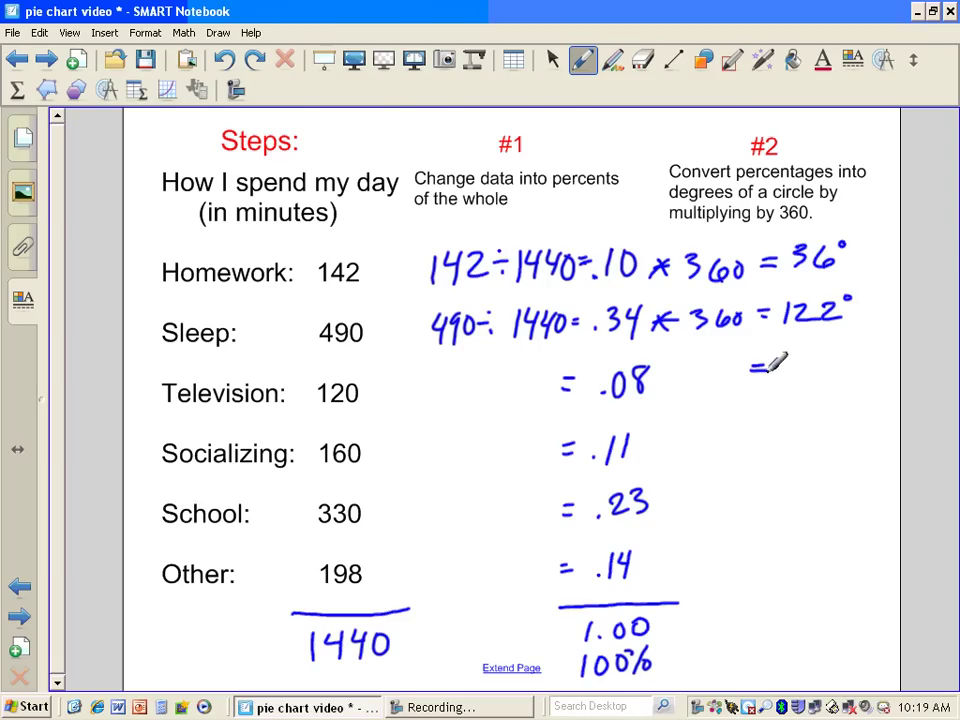
mouse_move(791, 362)
left_mouse_down()
mouse_move(809, 377)
mouse_move(830, 370)
mouse_move(822, 380)
left_mouse_up()
left_click_drag(851, 359, 853, 361)
left_click_drag(748, 432, 765, 431)
left_click_drag(748, 441, 766, 440)
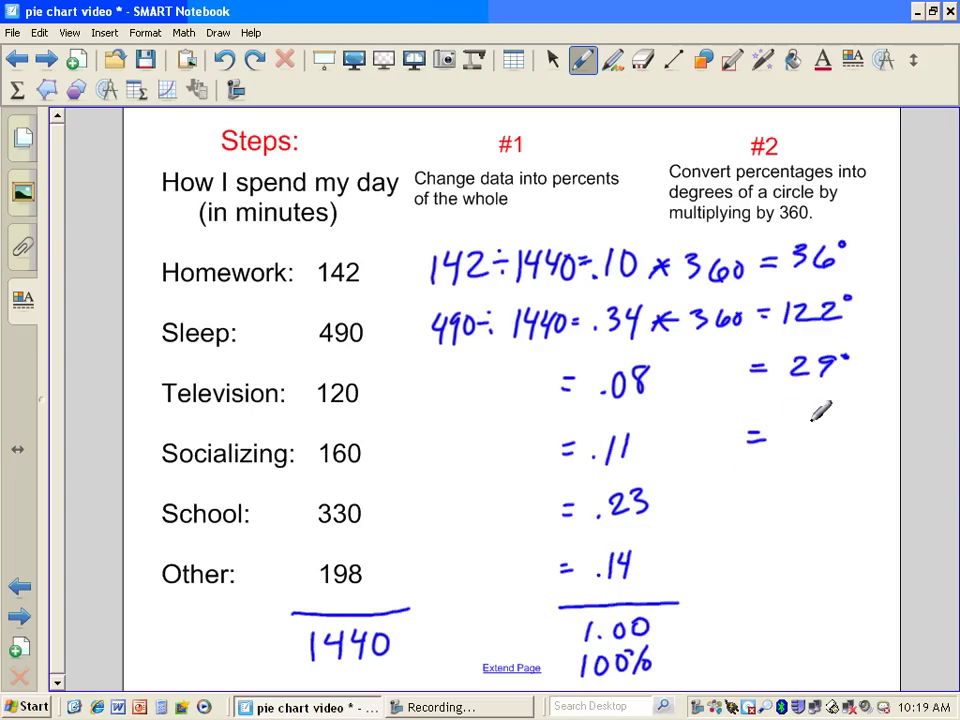
mouse_move(803, 418)
left_mouse_down()
mouse_move(814, 434)
mouse_move(806, 446)
mouse_move(843, 422)
left_mouse_up()
left_click_drag(744, 488, 759, 487)
left_click_drag(744, 499, 760, 498)
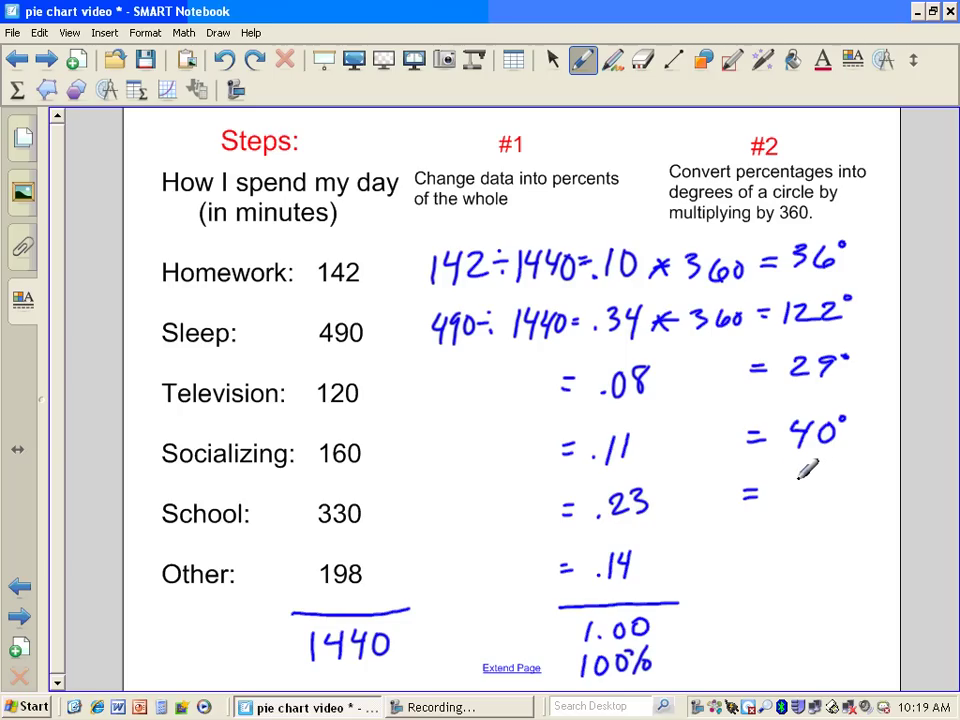
mouse_move(800, 480)
left_mouse_down()
mouse_move(813, 505)
mouse_move(838, 480)
left_mouse_up()
Write the Other angle 50° and the 360° total under a line.
left_click_drag(748, 554, 766, 553)
mouse_move(748, 564)
left_mouse_down()
mouse_move(790, 568)
mouse_move(837, 542)
left_mouse_up()
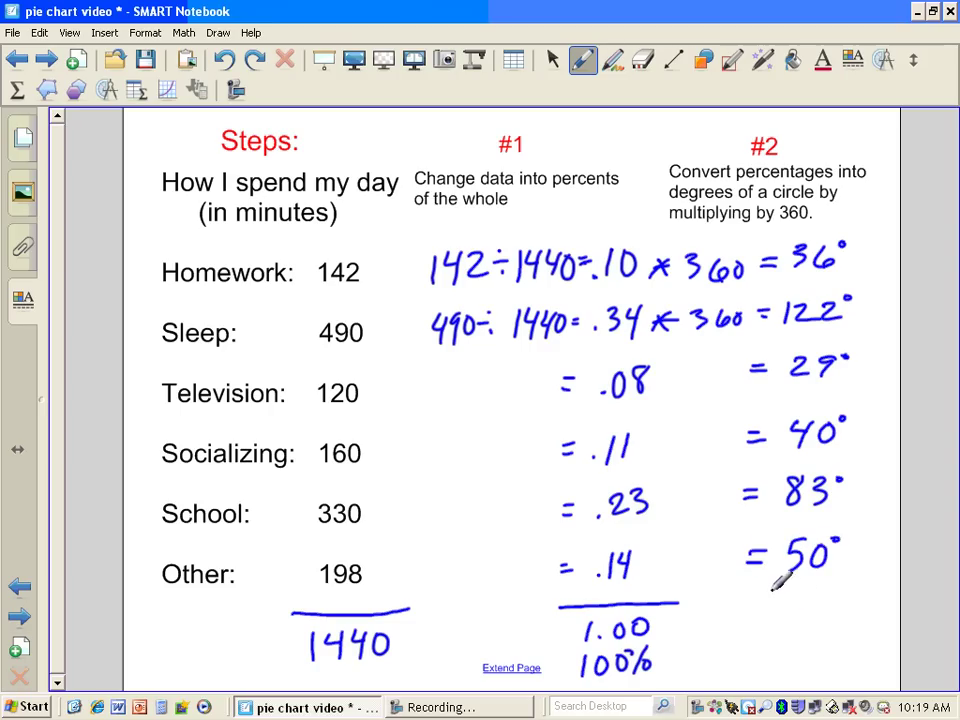
left_click_drag(739, 588, 877, 592)
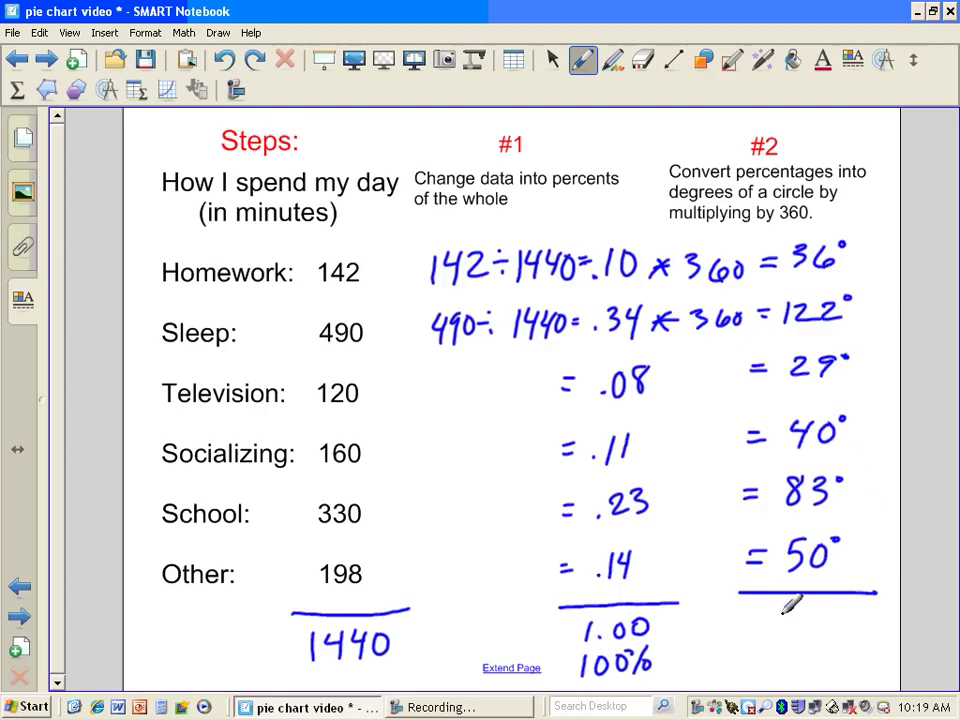
mouse_move(771, 609)
left_mouse_down()
mouse_move(798, 624)
mouse_move(852, 601)
mouse_move(838, 603)
left_mouse_up()
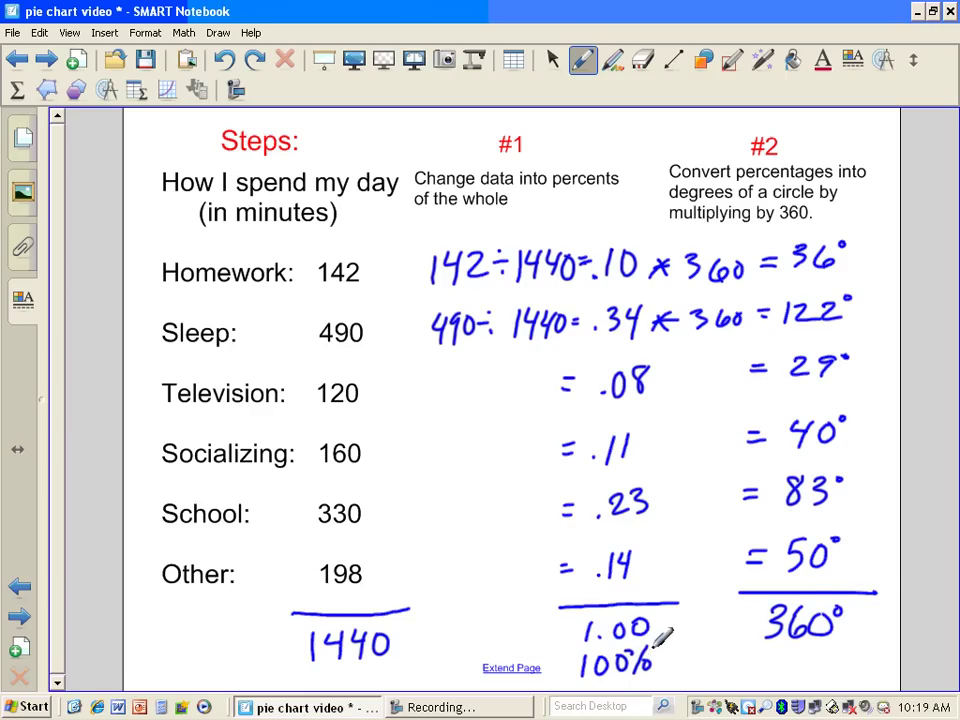
Go to the #3/#4 page and insert a compass from Measurement Tools.
left_click(19, 617)
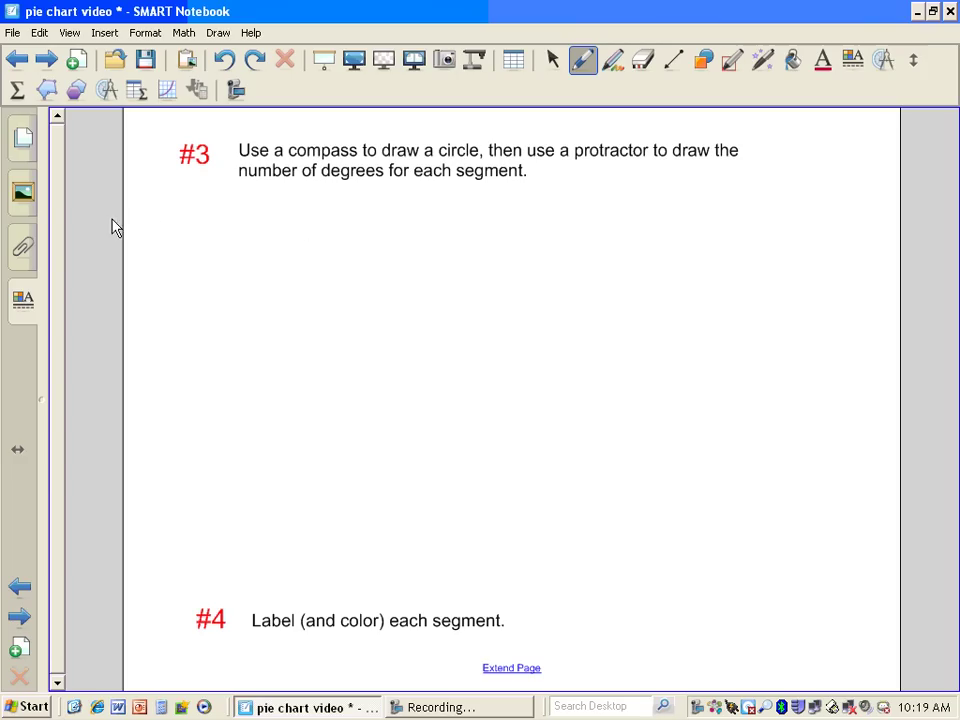
left_click(110, 92)
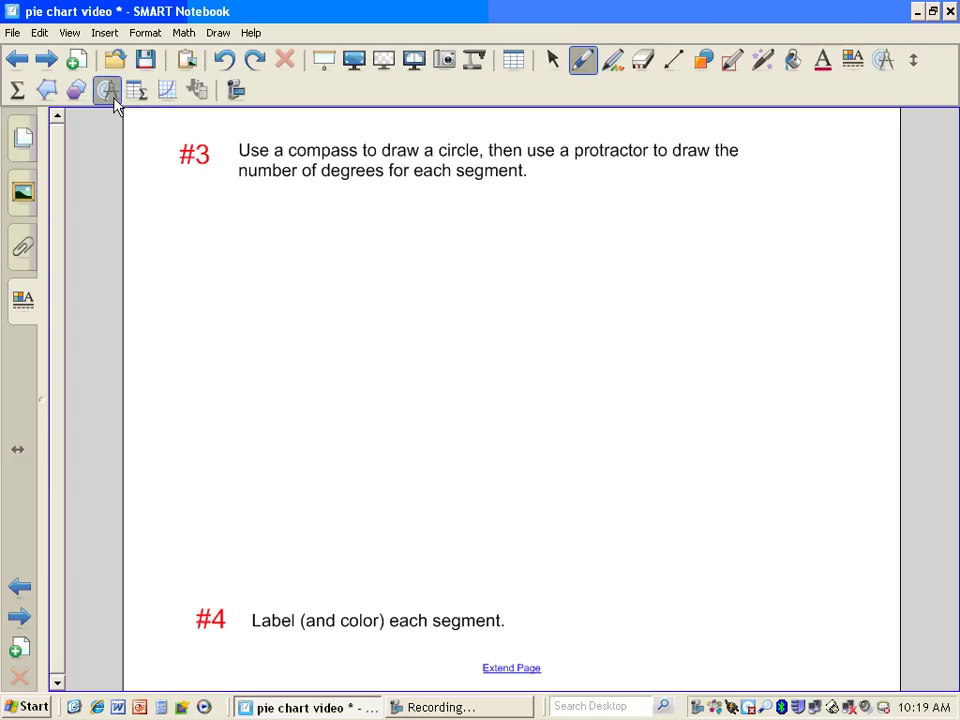
left_click(553, 59)
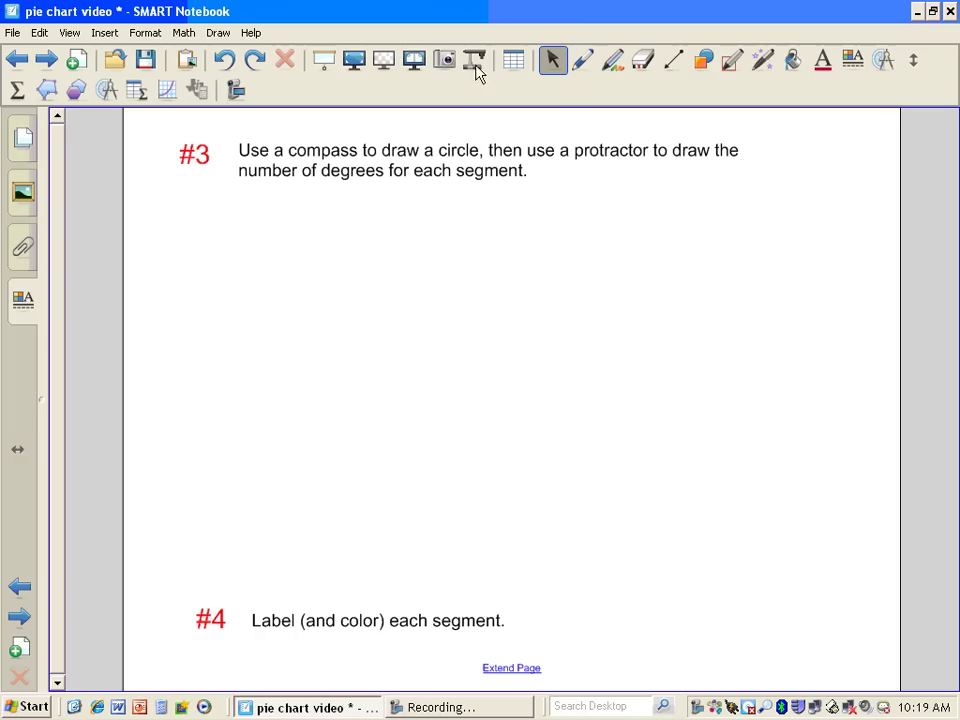
left_click(116, 94)
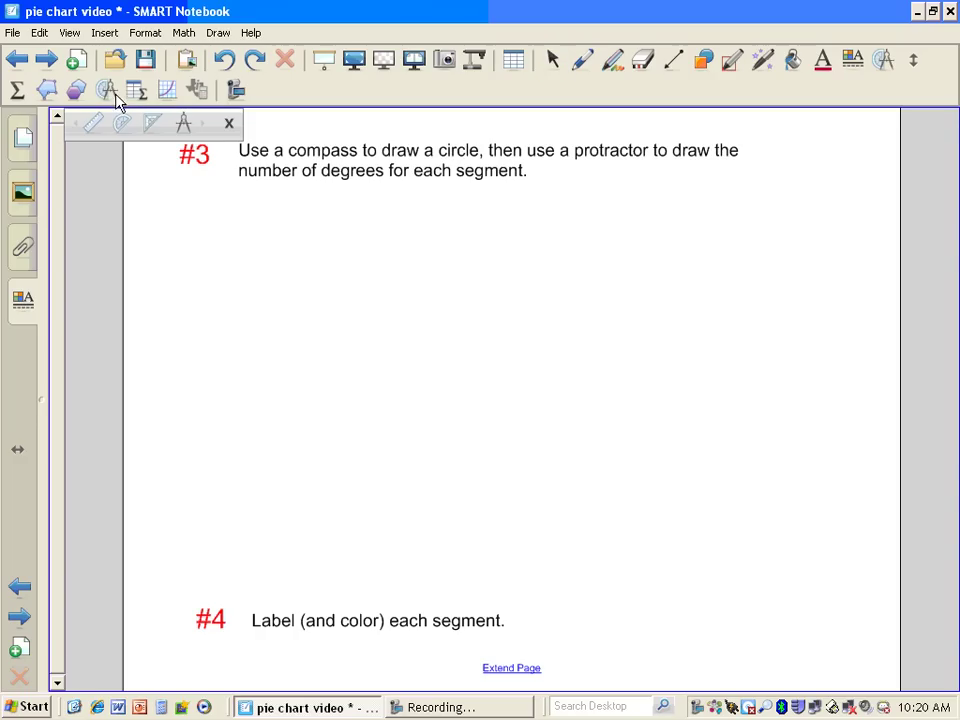
left_click(188, 129)
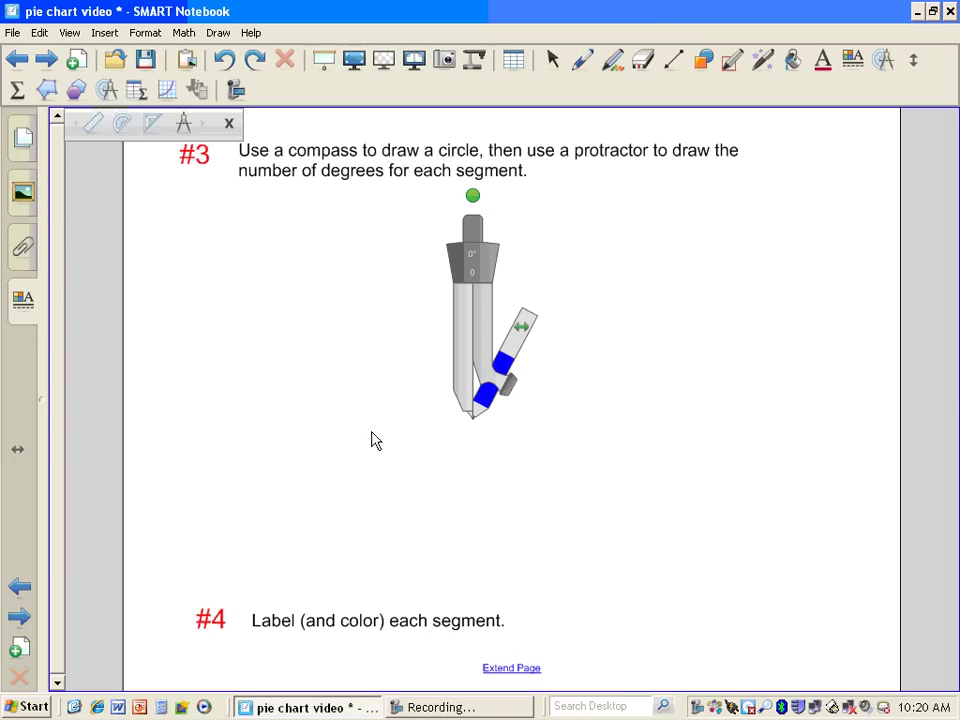
Mark the centre, widen the compass, draw the circle, and move the compass upper right.
left_click(583, 60)
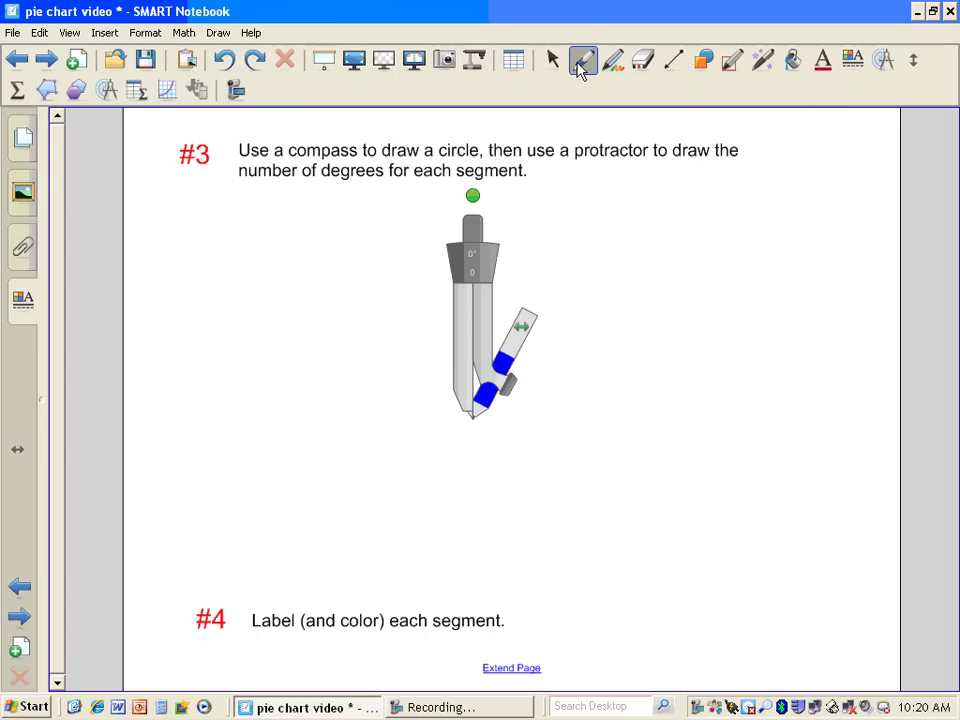
left_click(476, 416)
left_click(553, 60)
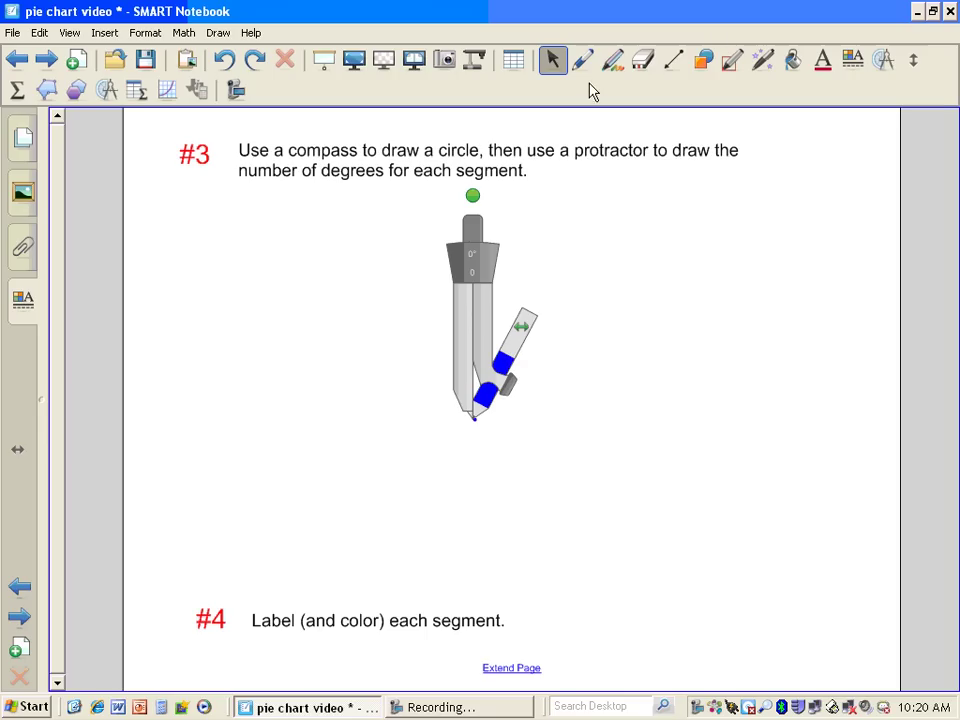
left_click_drag(520, 338, 497, 345)
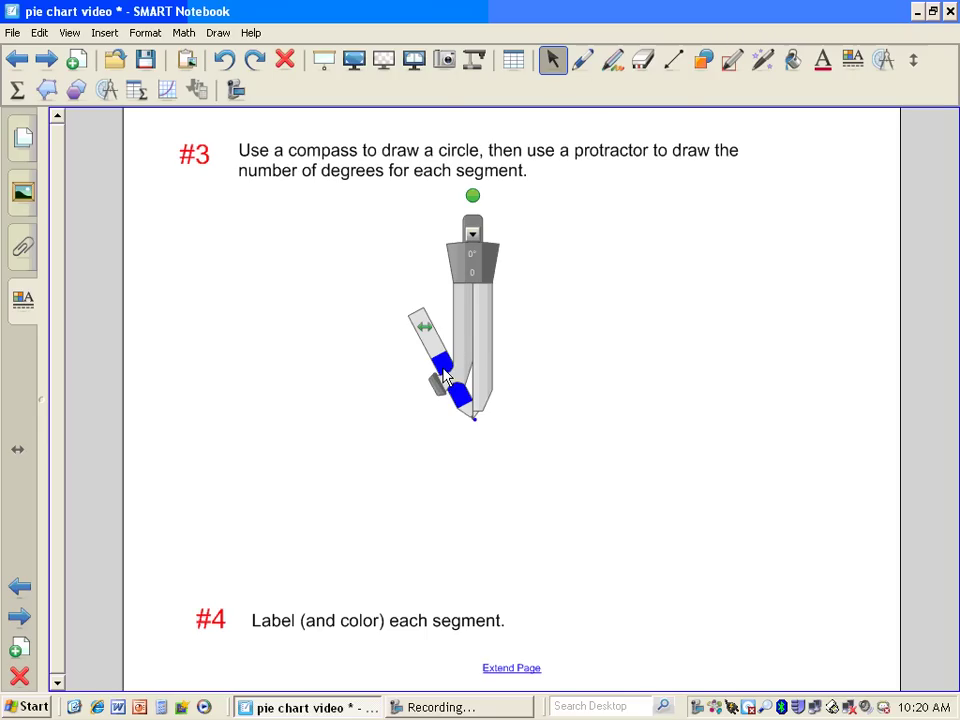
left_click_drag(449, 383, 352, 370)
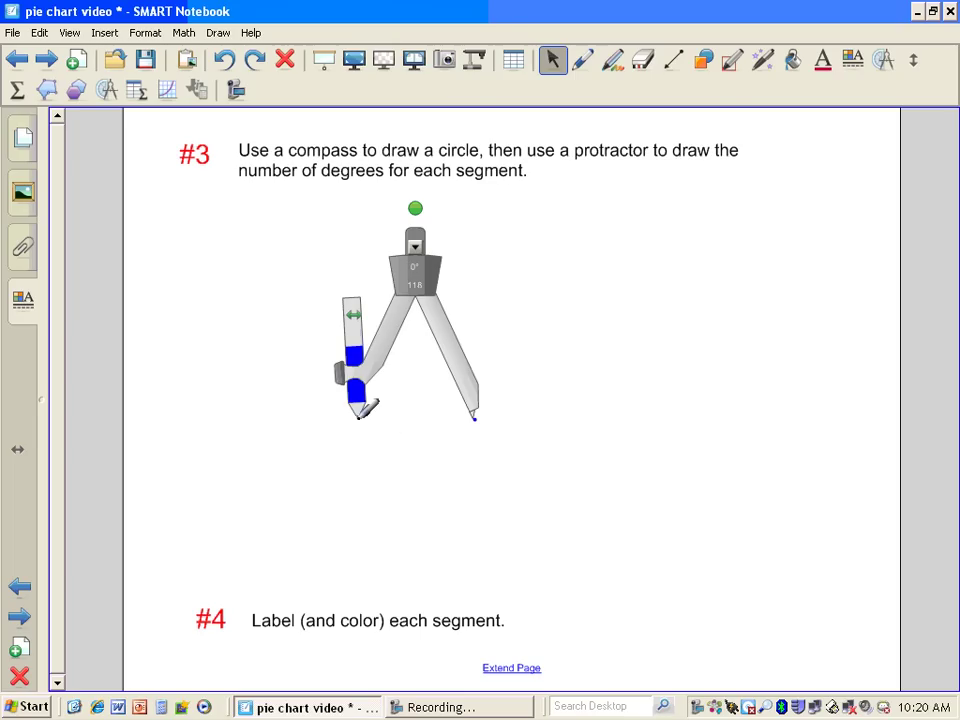
mouse_move(358, 431)
left_mouse_down()
mouse_move(366, 506)
mouse_move(590, 528)
mouse_move(624, 274)
mouse_move(373, 251)
mouse_move(283, 364)
mouse_move(297, 418)
left_mouse_up()
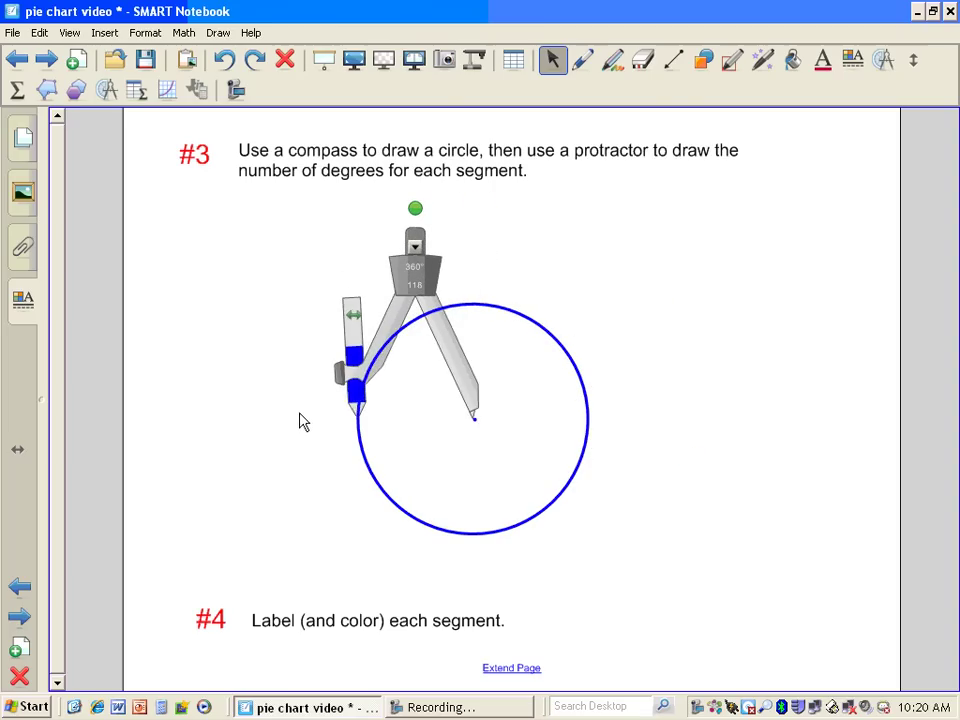
left_click_drag(426, 266, 819, 231)
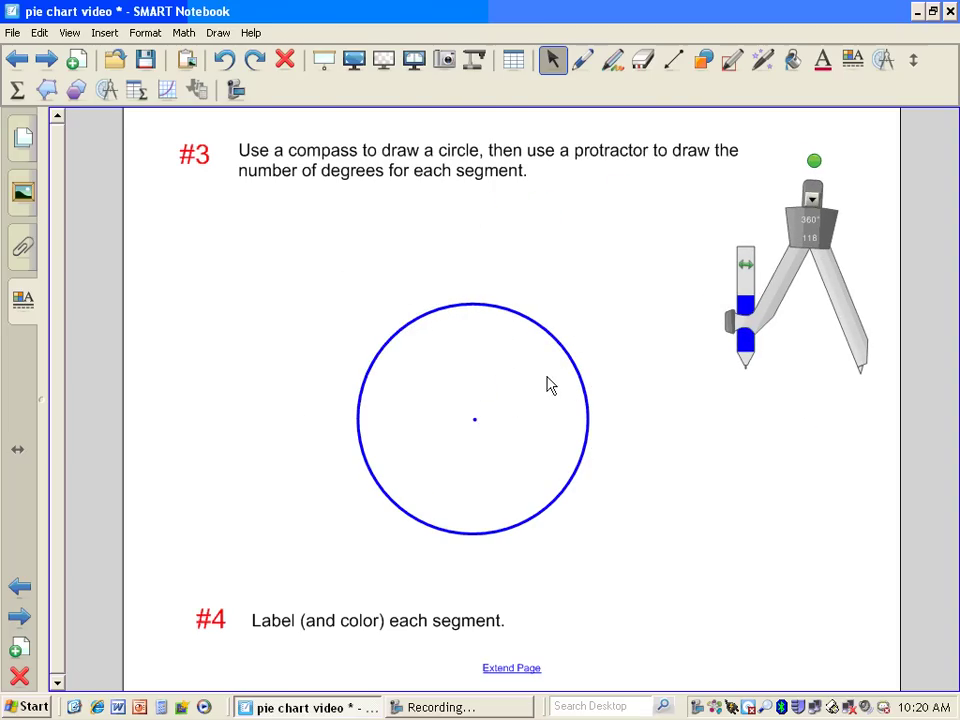
Insert a protractor, shrink it to about half size, and centre it on the circle.
left_click(105, 88)
left_click(122, 121)
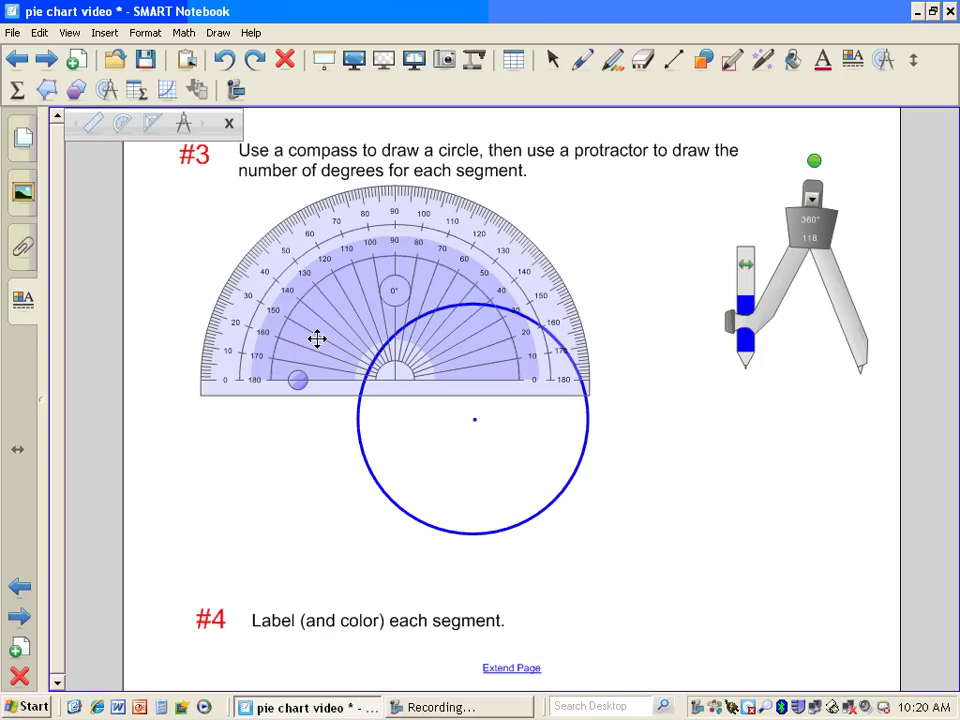
left_click(483, 266)
left_click_drag(483, 266, 394, 296)
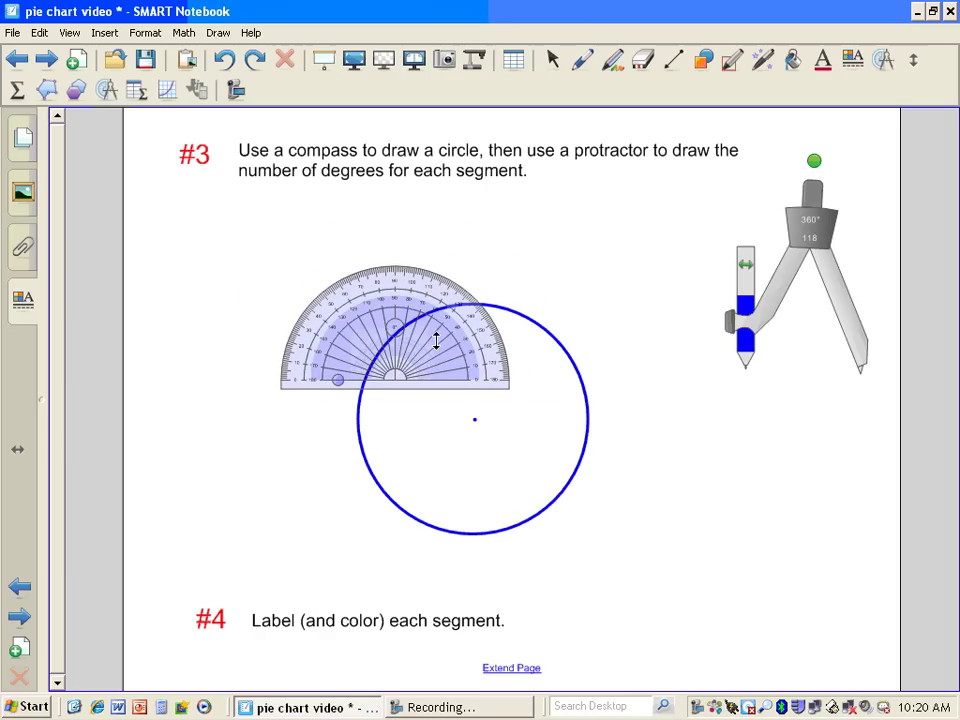
left_click_drag(452, 347, 519, 379)
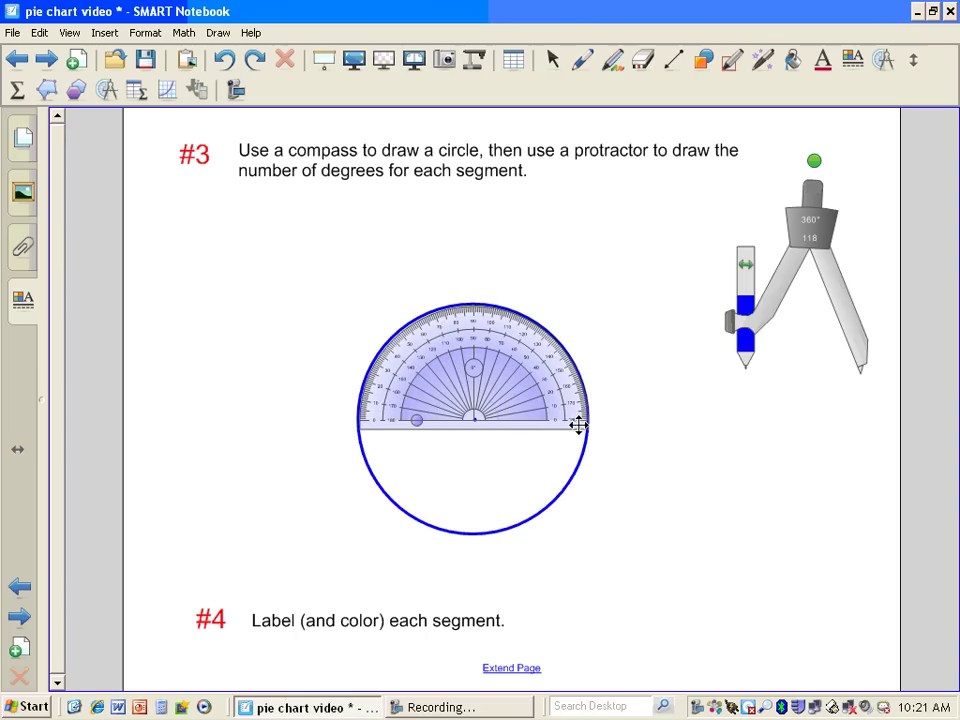
Swing the protractor's angle arm up from zero degrees toward the upper right.
mouse_move(596, 432)
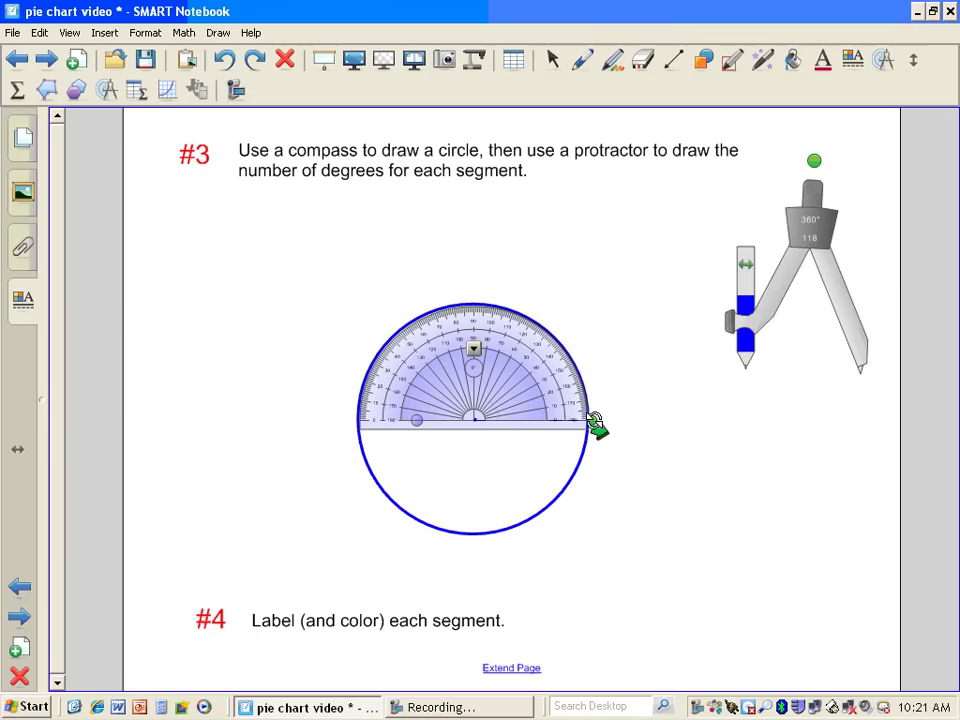
mouse_move(594, 424)
left_mouse_down()
mouse_move(596, 403)
mouse_move(600, 422)
left_mouse_up()
left_click_drag(596, 420, 584, 339)
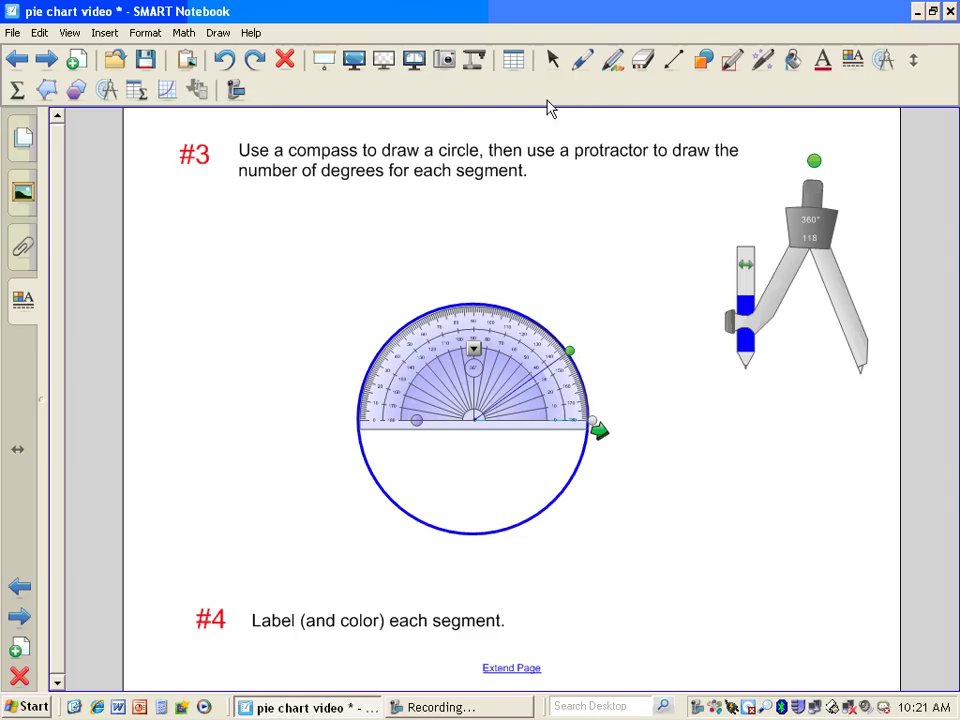
Mark the measured angle on the circle's edge and move the protractor off to the left.
left_click(582, 62)
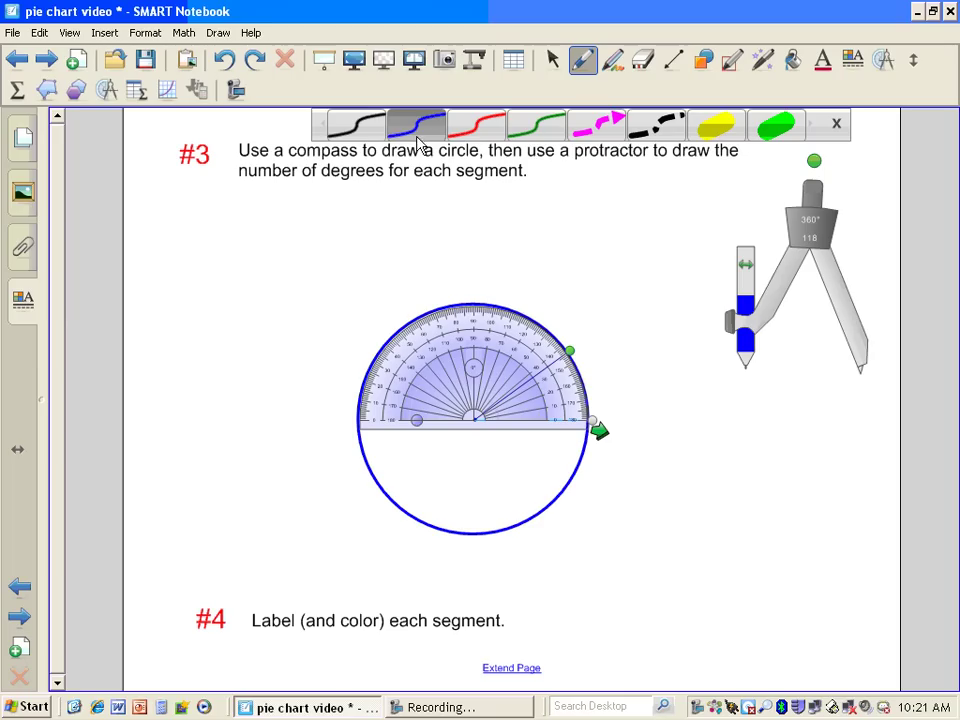
left_click(577, 344)
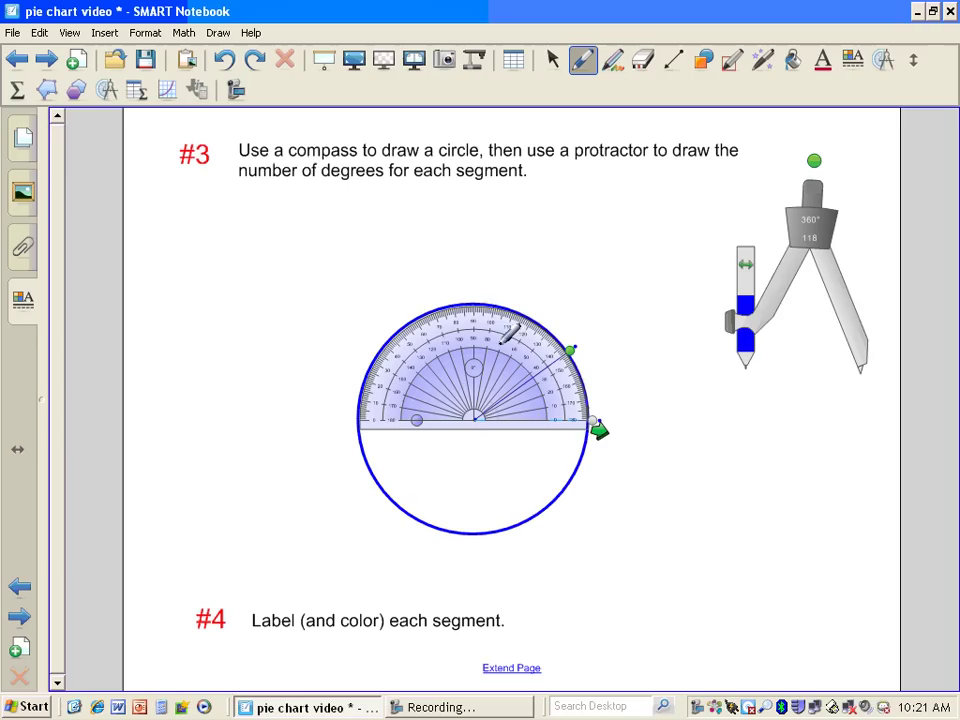
left_click(550, 62)
mouse_move(468, 310)
left_mouse_down()
mouse_move(467, 283)
mouse_move(466, 294)
left_mouse_up()
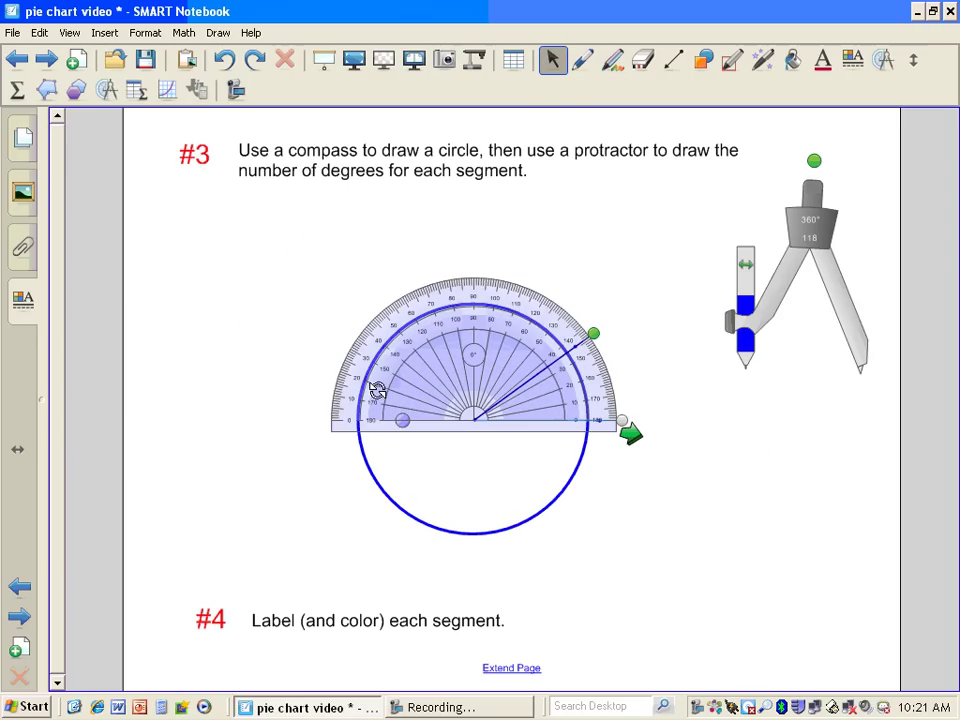
left_click_drag(377, 392, 465, 357)
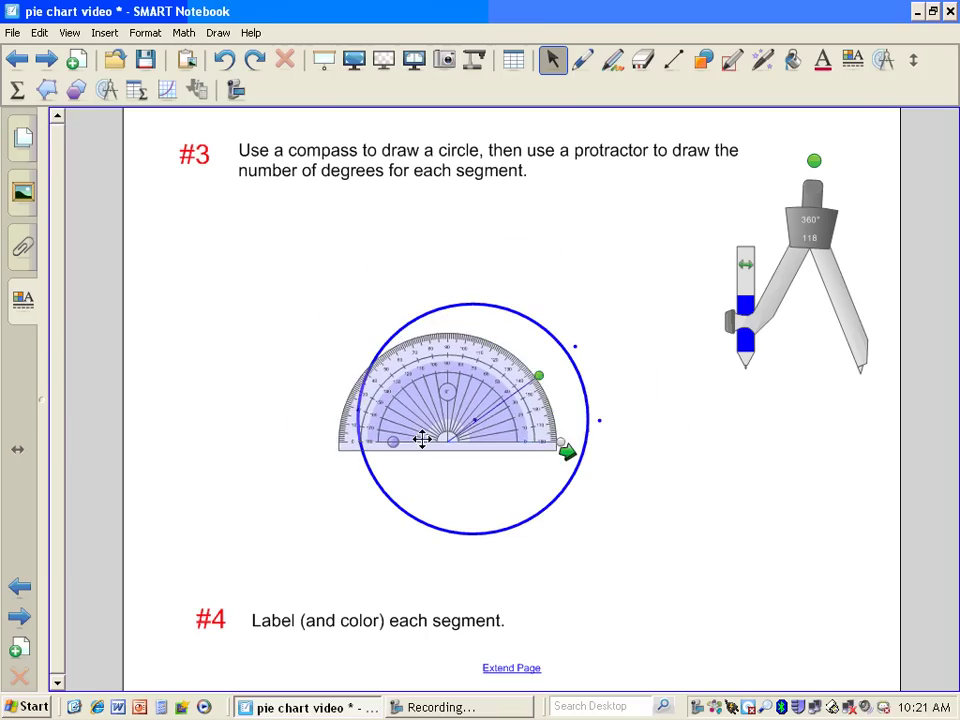
left_click_drag(397, 449, 248, 377)
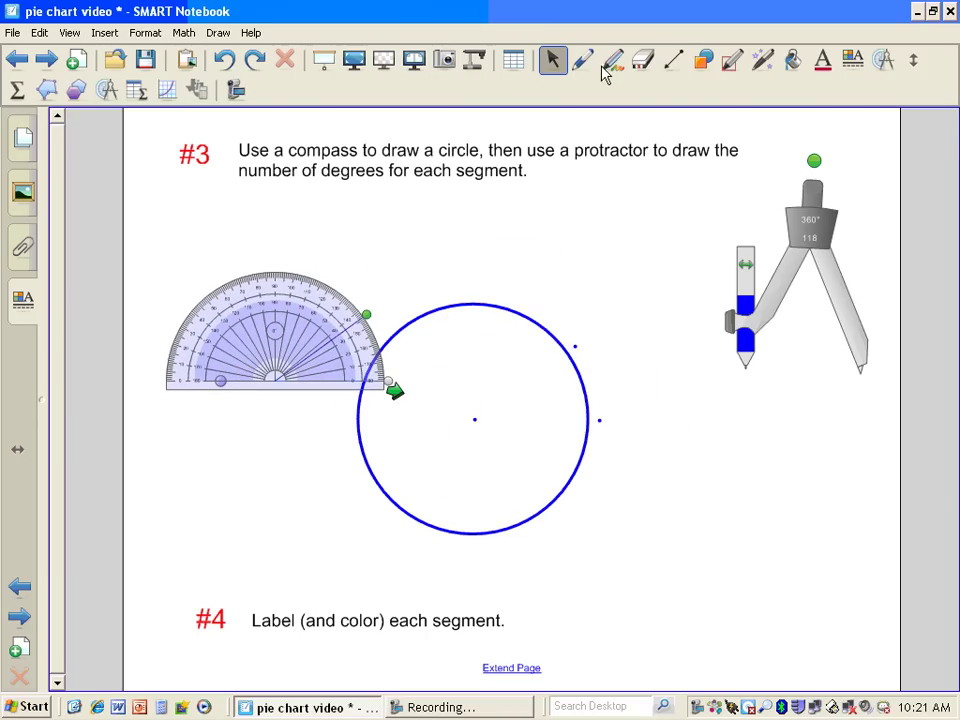
Draw radii to the mark and horizontally right, then write HW in the wedge.
left_click(672, 62)
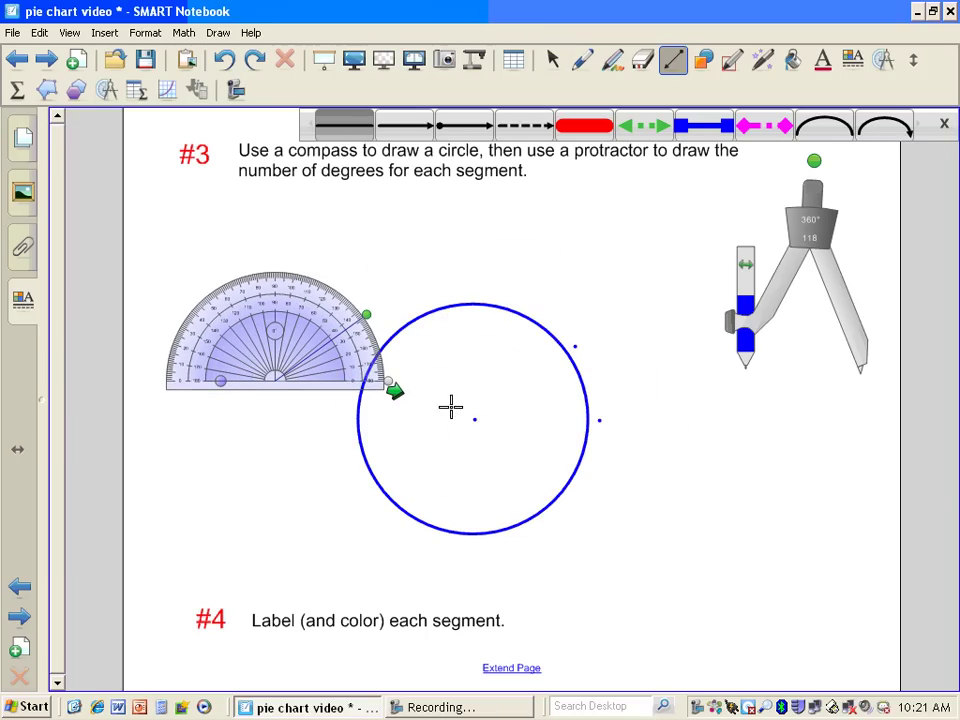
left_click_drag(475, 418, 568, 351)
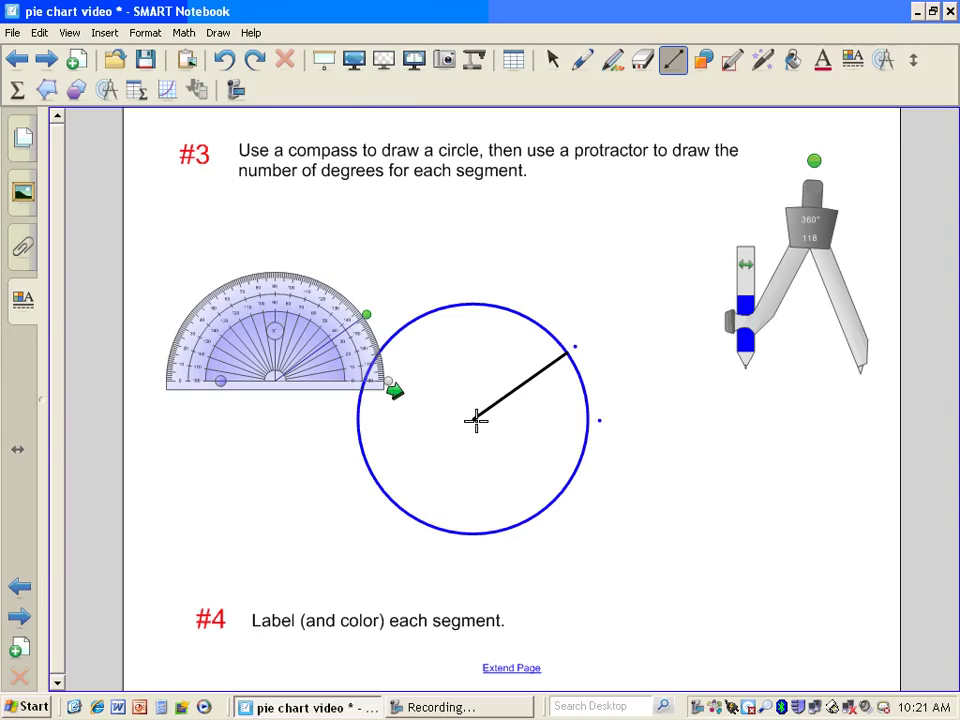
left_click_drag(476, 419, 592, 421)
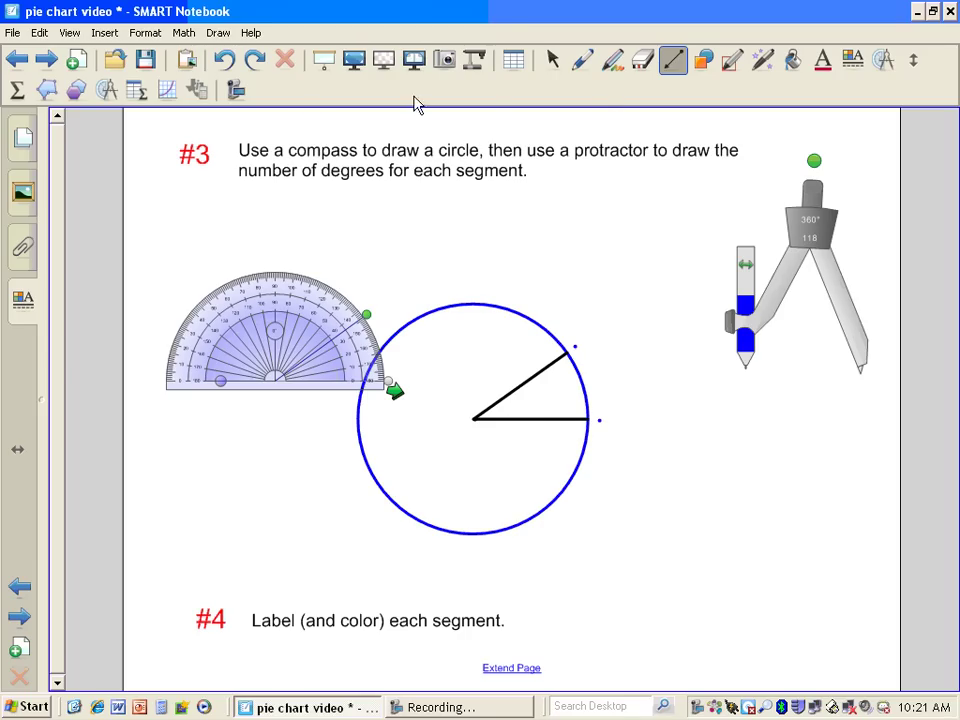
right_click(374, 380)
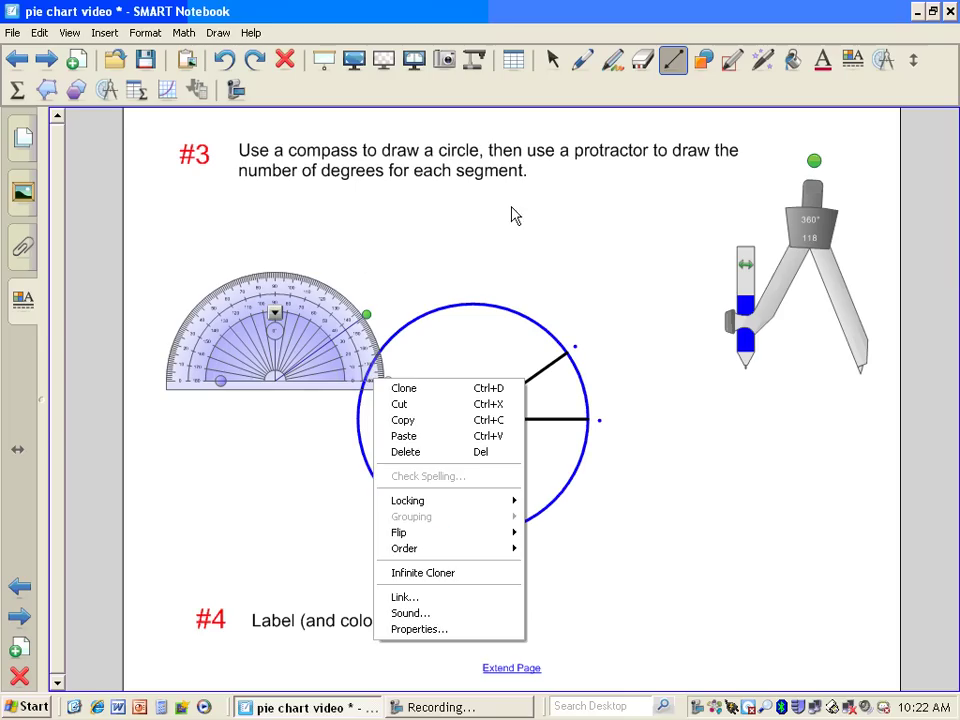
left_click_drag(604, 236, 588, 220)
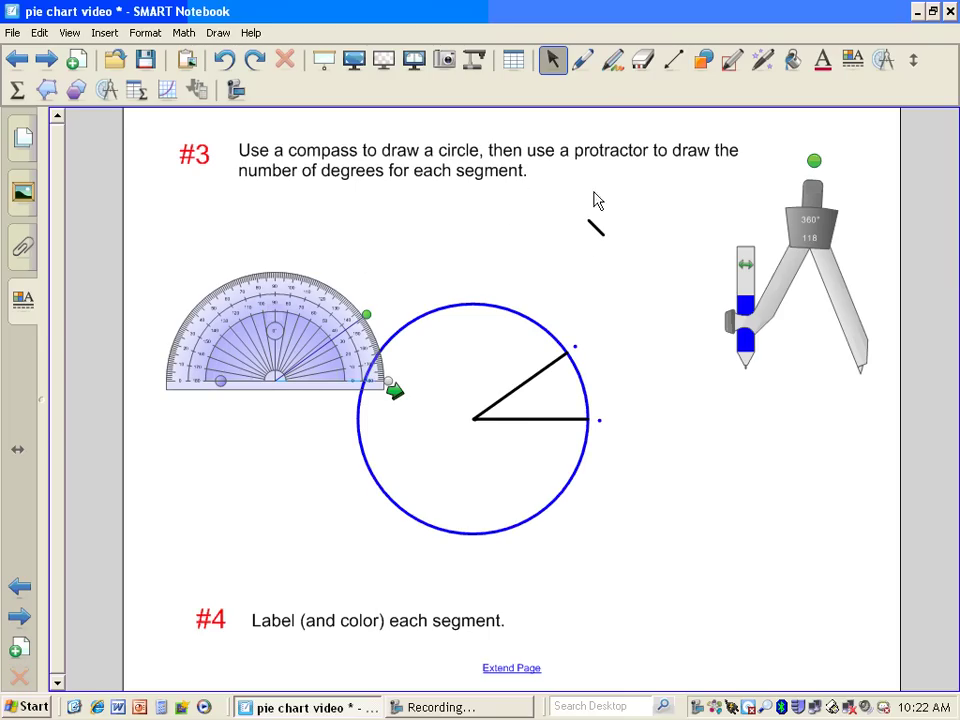
left_click(581, 64)
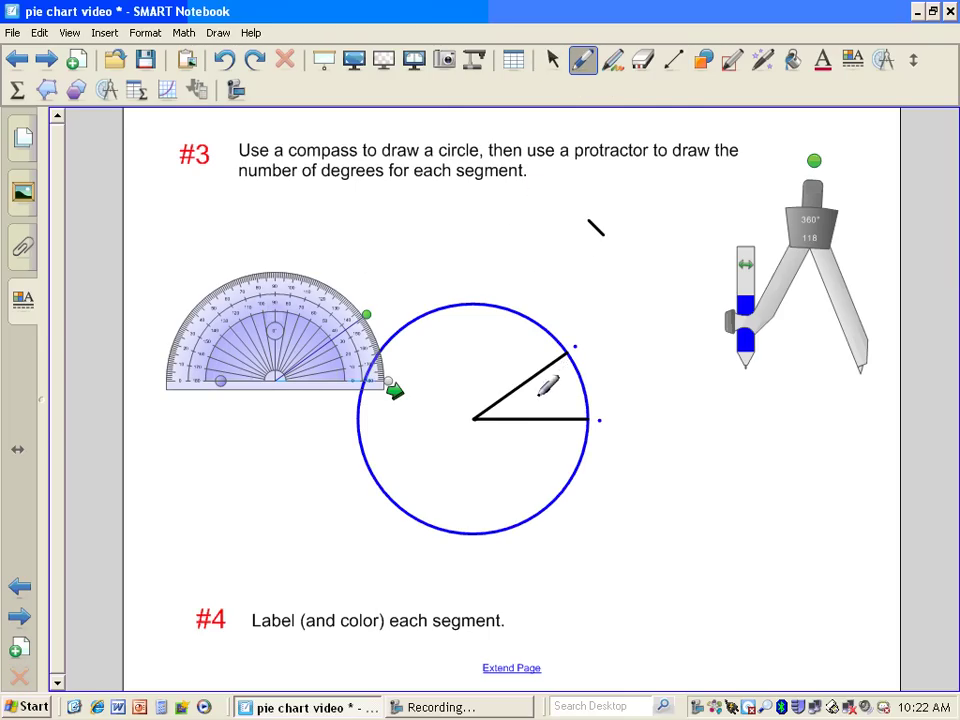
mouse_move(531, 404)
left_mouse_down()
mouse_move(540, 385)
mouse_move(561, 378)
left_mouse_up()
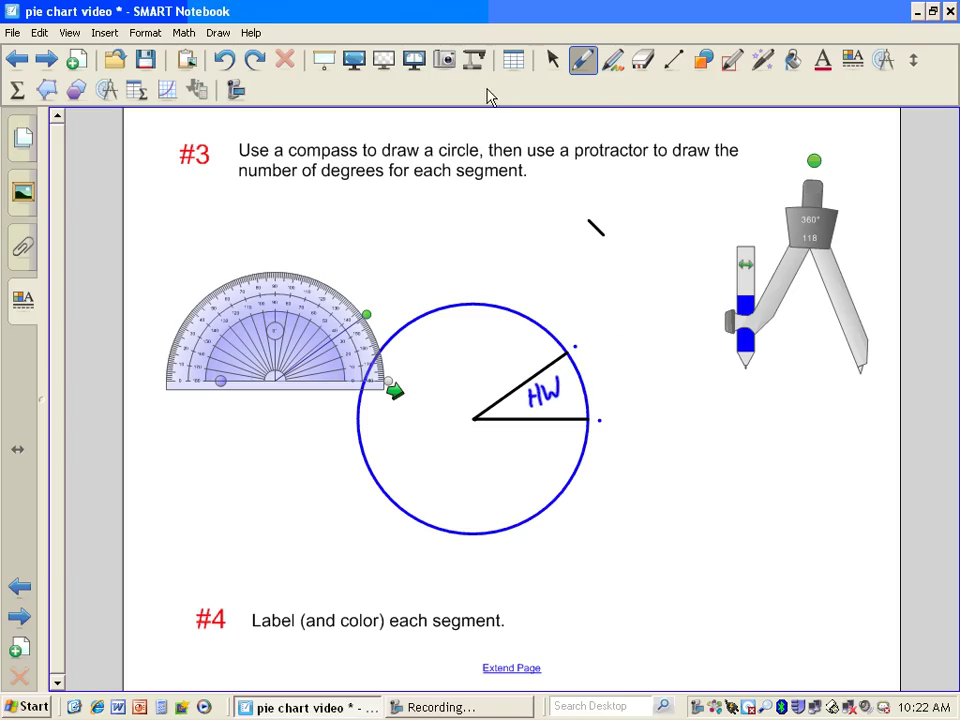
Move the protractor back onto the circle, enlarge and centre it, then swing its arm to 122°.
left_click(644, 64)
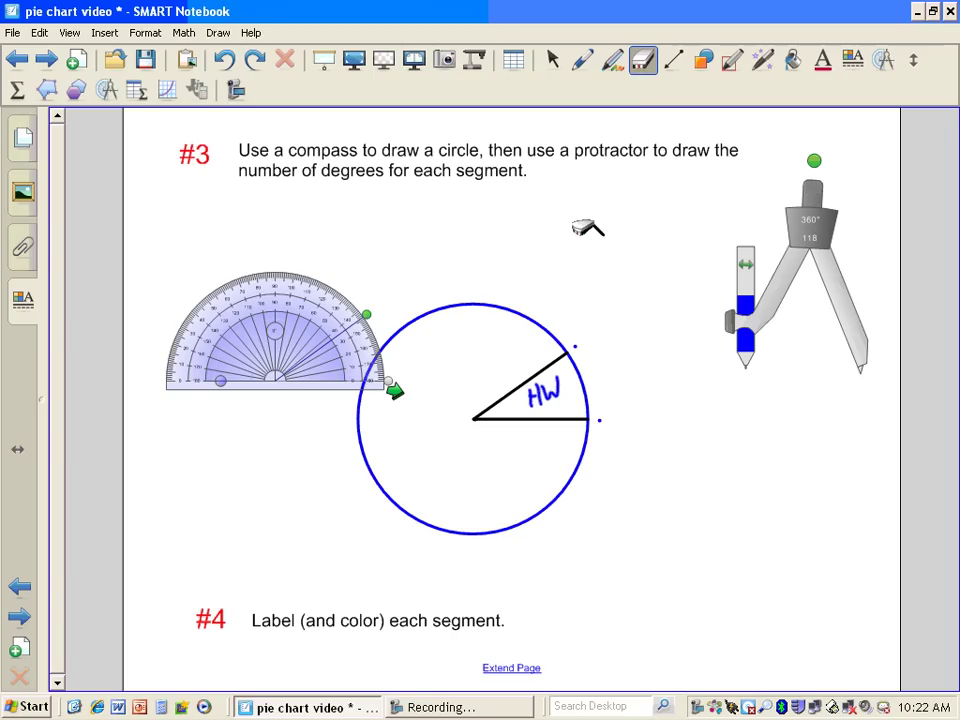
left_click(554, 63)
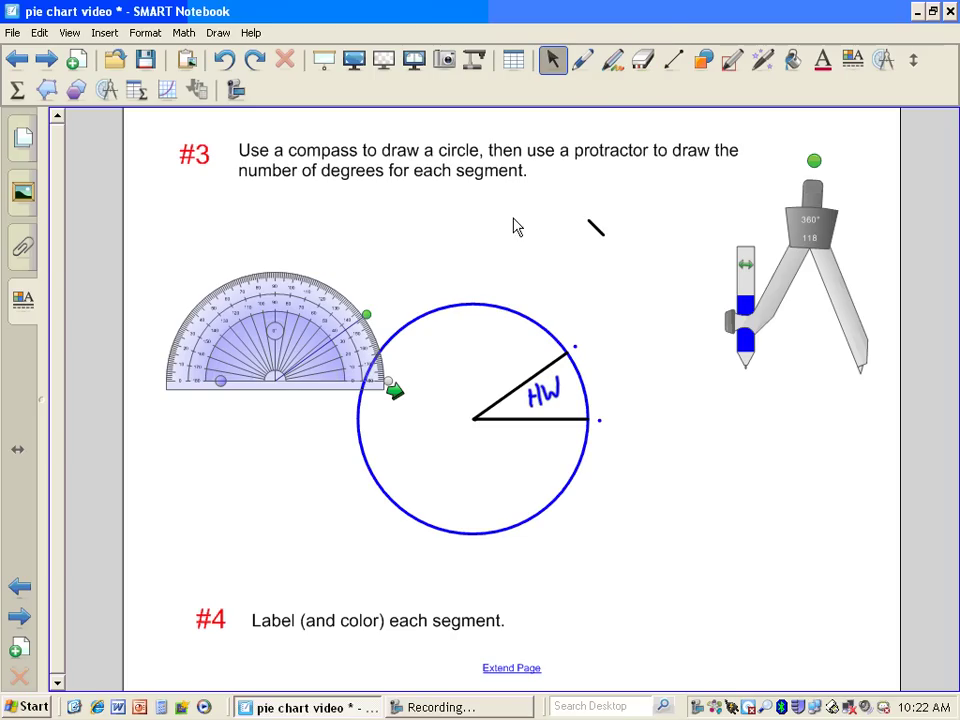
left_click_drag(302, 334, 505, 348)
left_click_drag(580, 364, 564, 279)
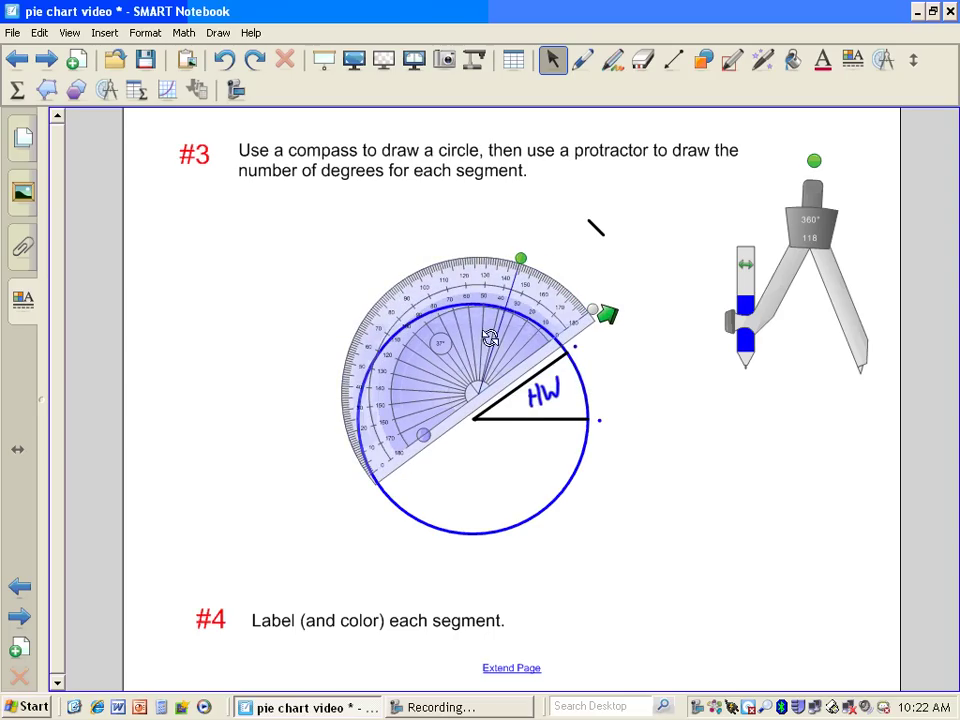
left_click_drag(481, 341, 476, 367)
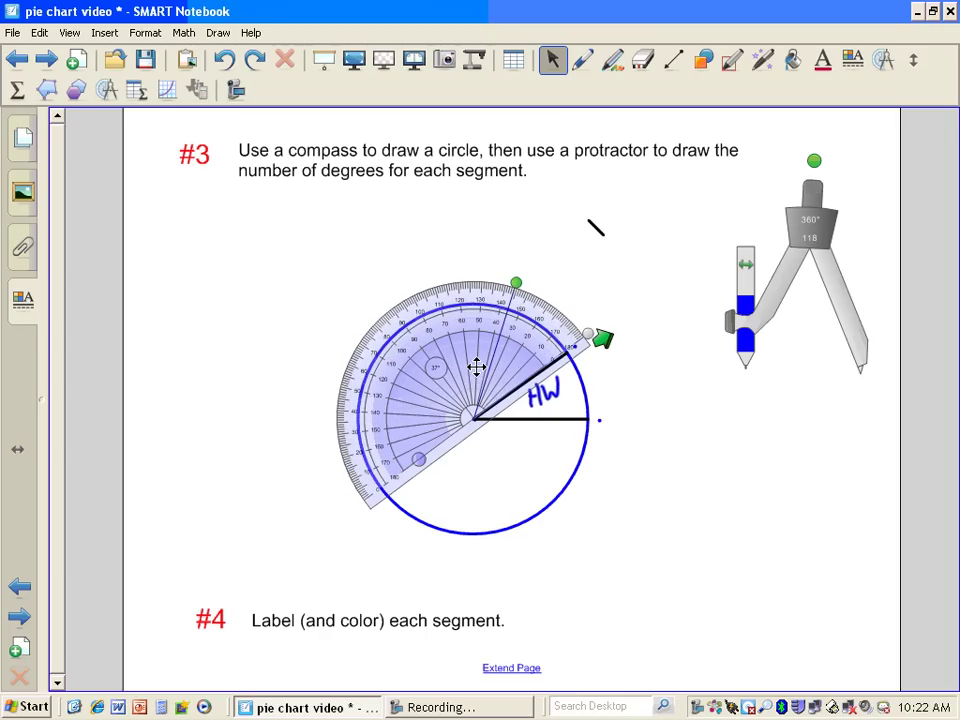
left_click(586, 334)
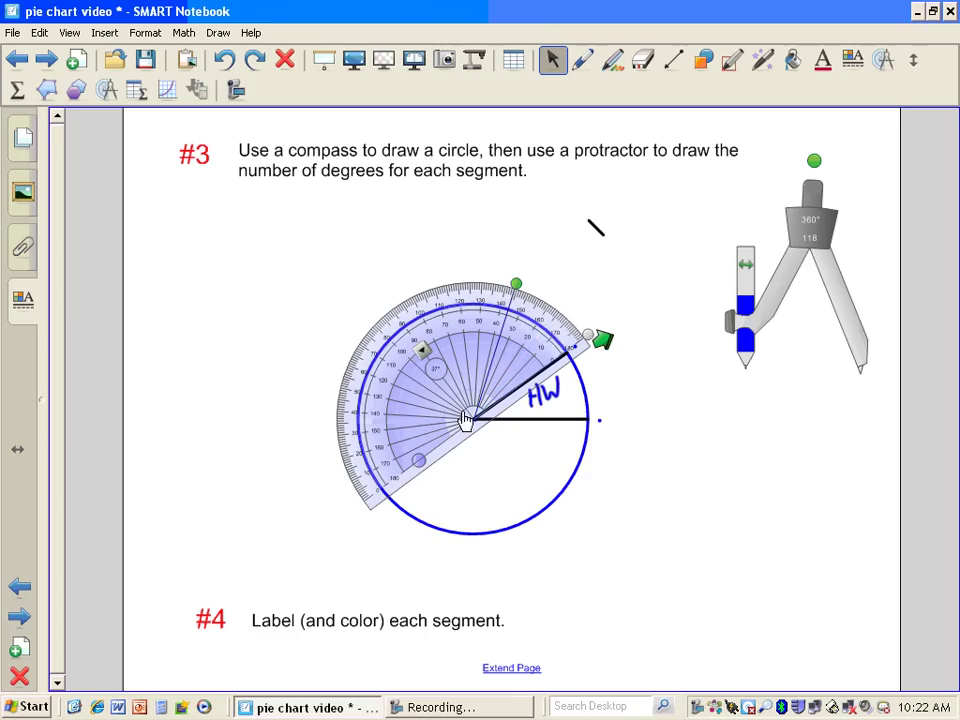
left_click_drag(516, 283, 330, 364)
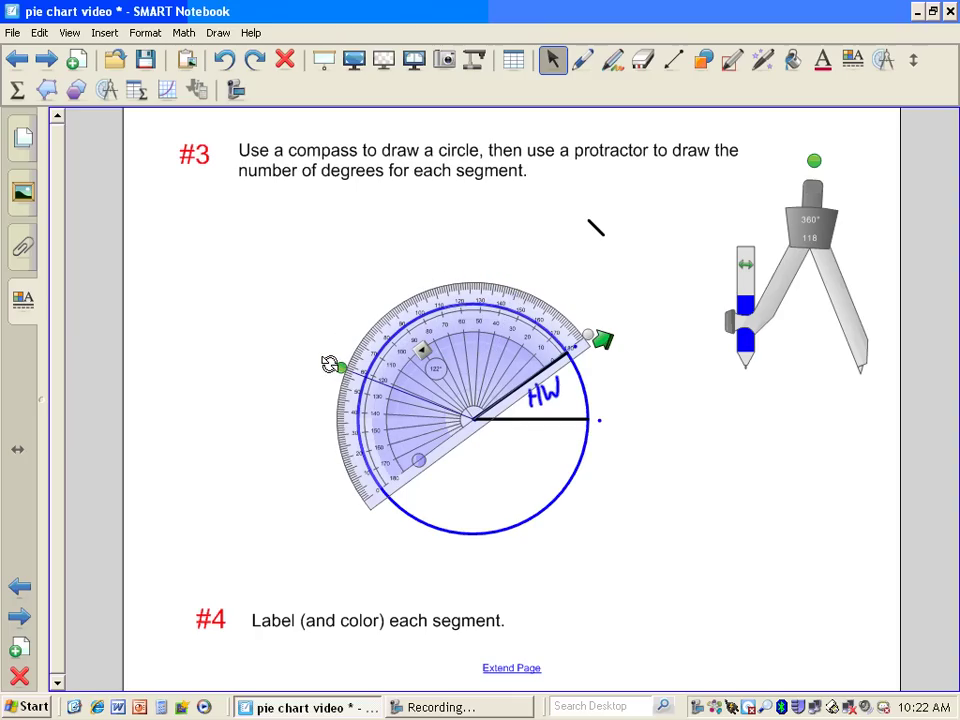
Mark the measured angle with a pen dot, move the protractor below, and draw the upper-left radius.
left_click(583, 59)
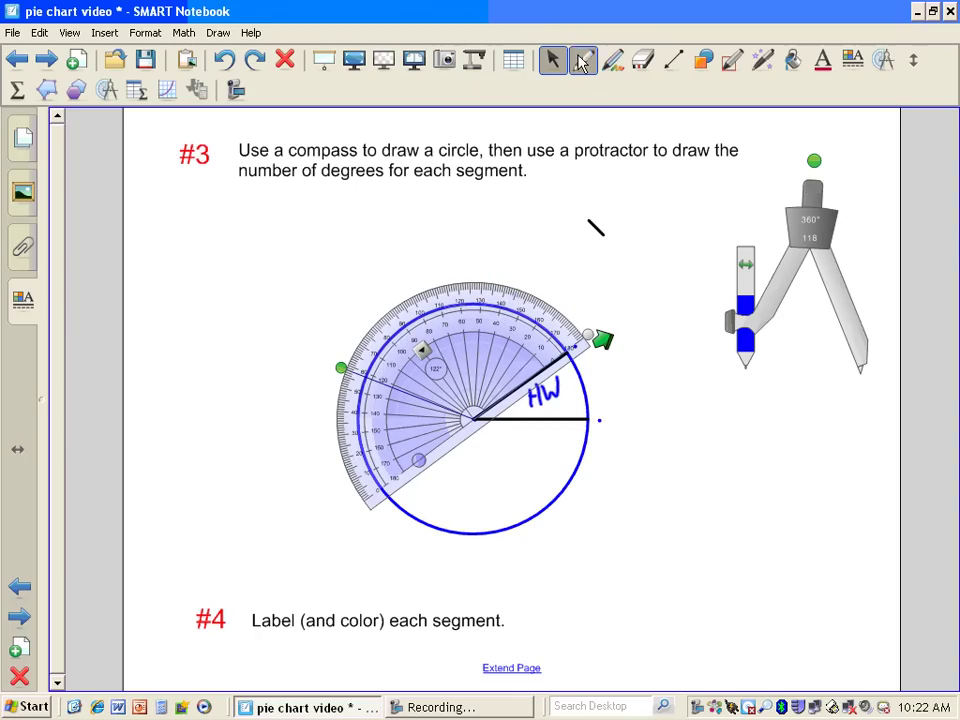
left_click(335, 362)
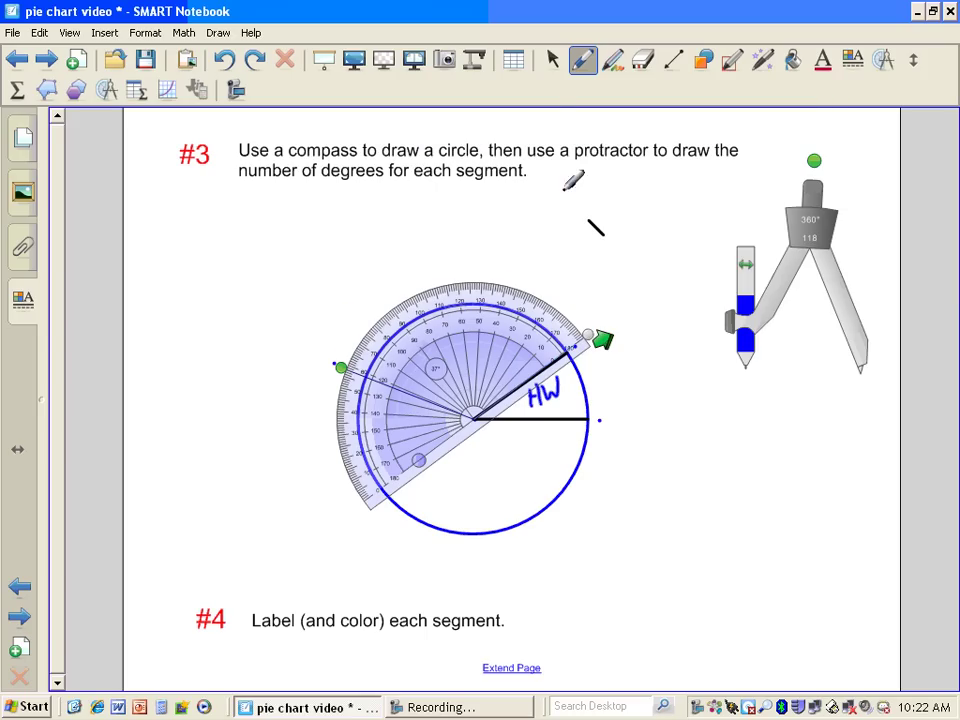
left_click(554, 61)
left_click_drag(480, 315, 300, 608)
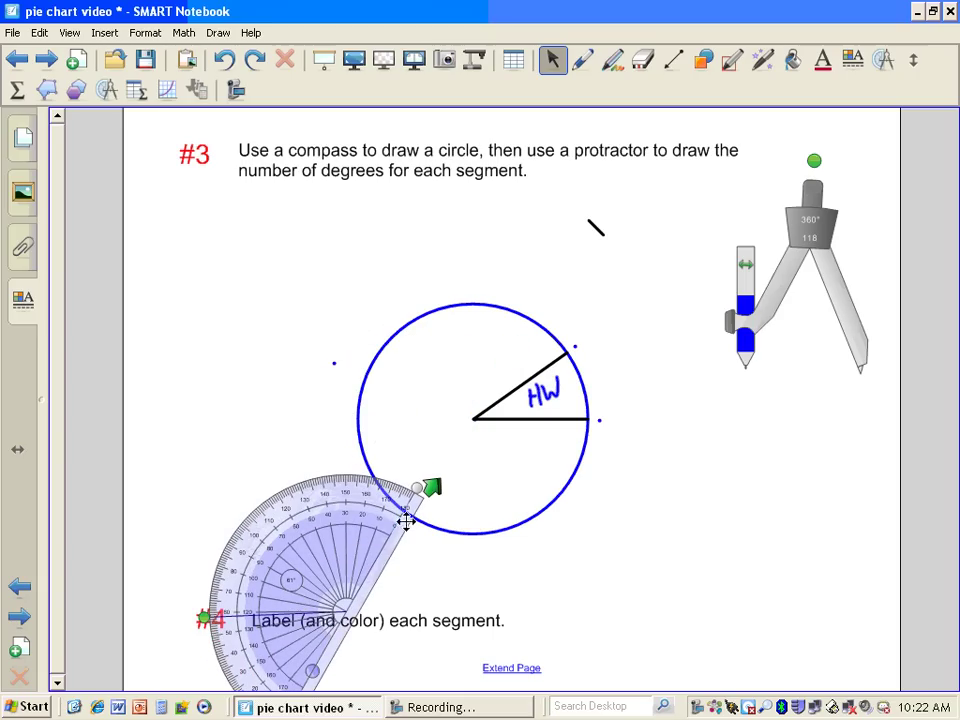
left_click(672, 61)
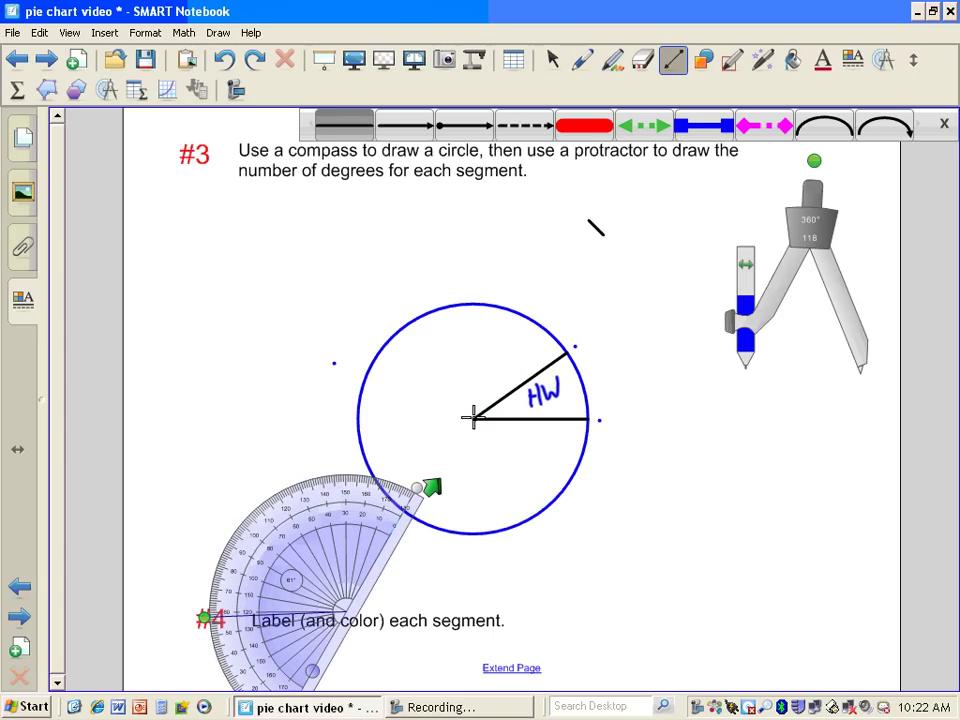
mouse_move(473, 420)
left_mouse_down()
mouse_move(363, 373)
mouse_move(371, 380)
left_mouse_up()
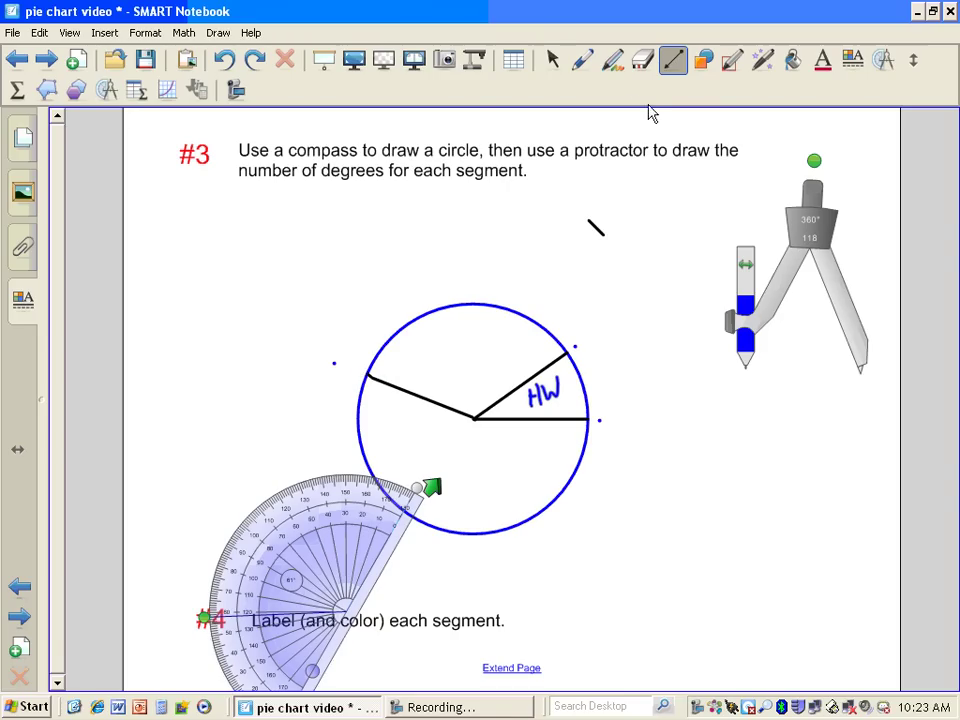
Write 'Sleep' in blue ink inside the large upper segment.
left_click(585, 62)
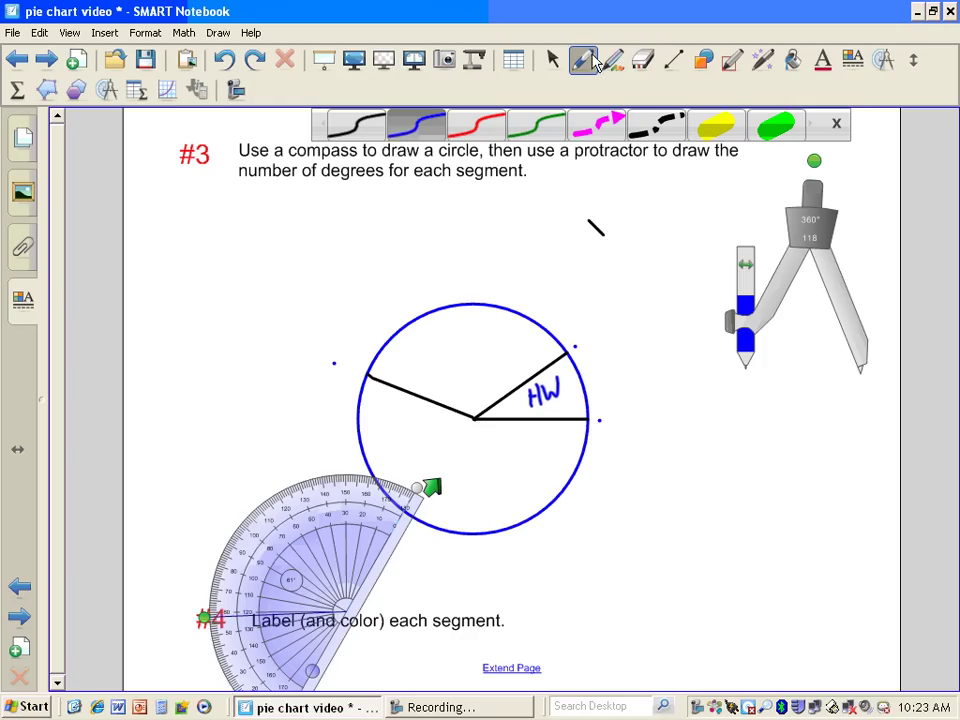
left_click(405, 133)
left_click(835, 124)
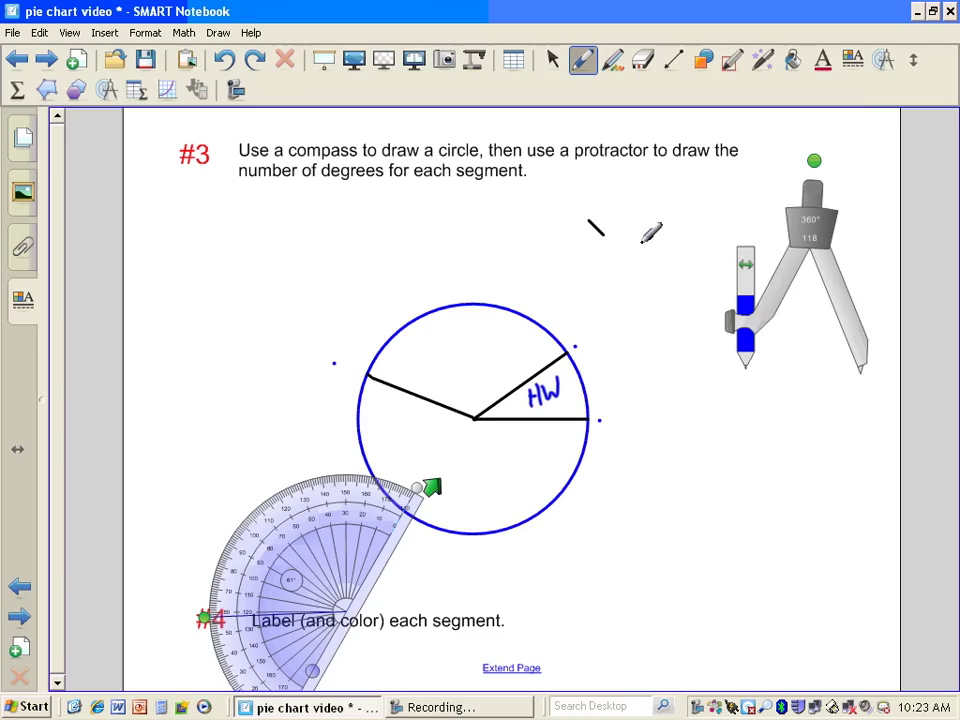
mouse_move(434, 352)
left_mouse_down()
mouse_move(421, 370)
mouse_move(491, 348)
left_mouse_up()
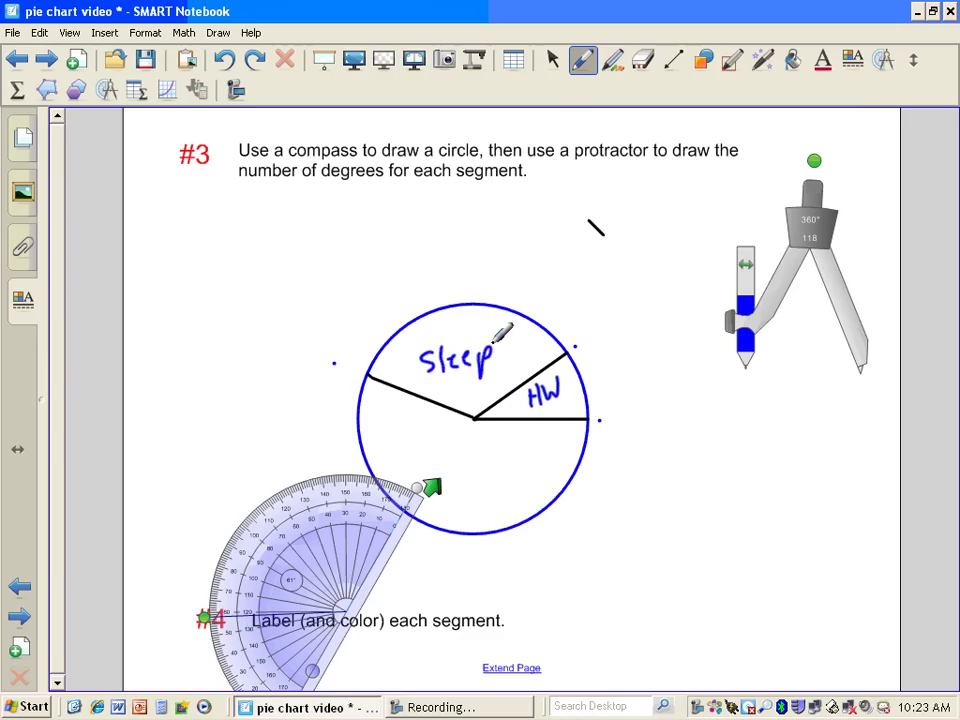
Resize the protractor and rotate it to a horizontal baseline.
left_click(553, 60)
left_click_drag(345, 520, 361, 494)
left_click_drag(348, 539, 467, 561)
Place the protractor on the pie, align it with the Sleep radius, and swing its arm to the next angle.
left_click_drag(308, 512, 312, 502)
left_click_drag(282, 599, 410, 414)
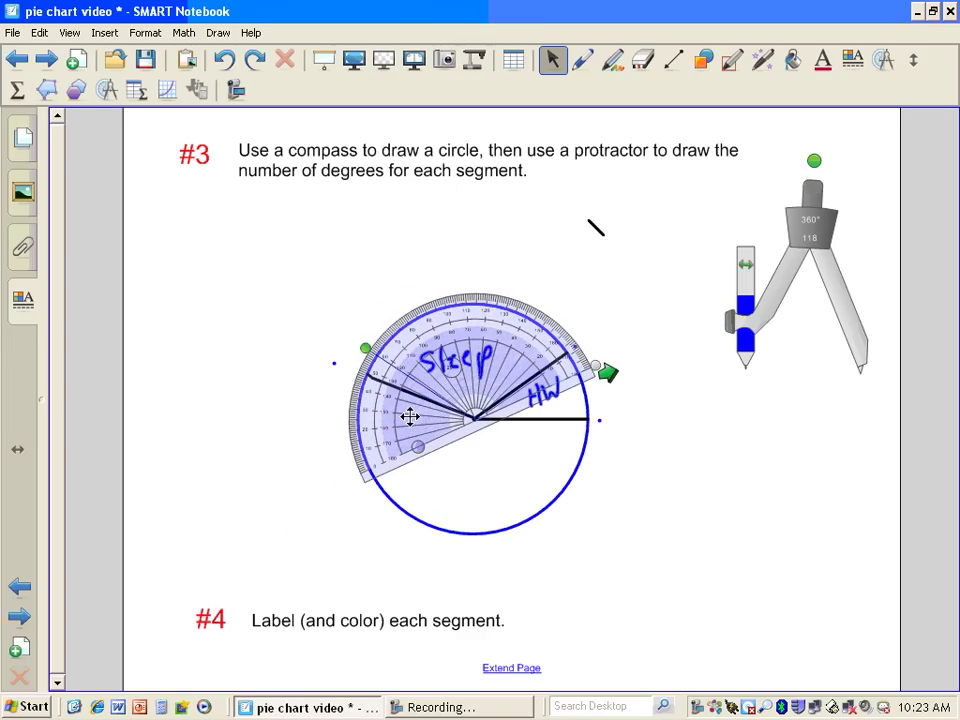
left_click_drag(366, 347, 484, 450)
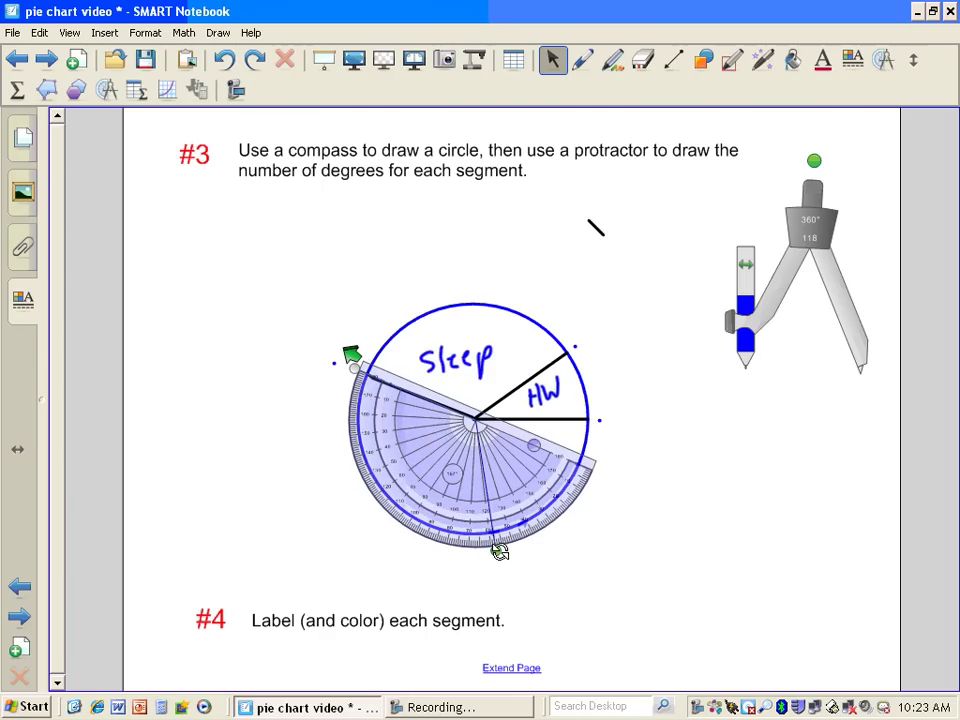
left_click_drag(498, 548, 287, 439)
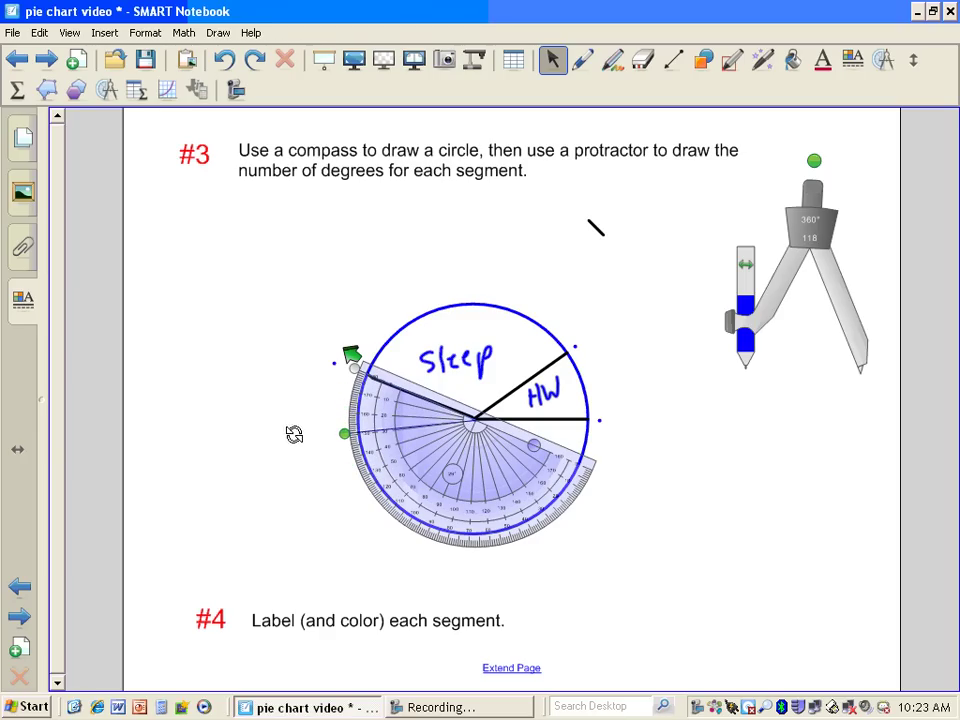
Move the protractor below the circle and draw a radius from the centre to the left edge.
left_click(583, 62)
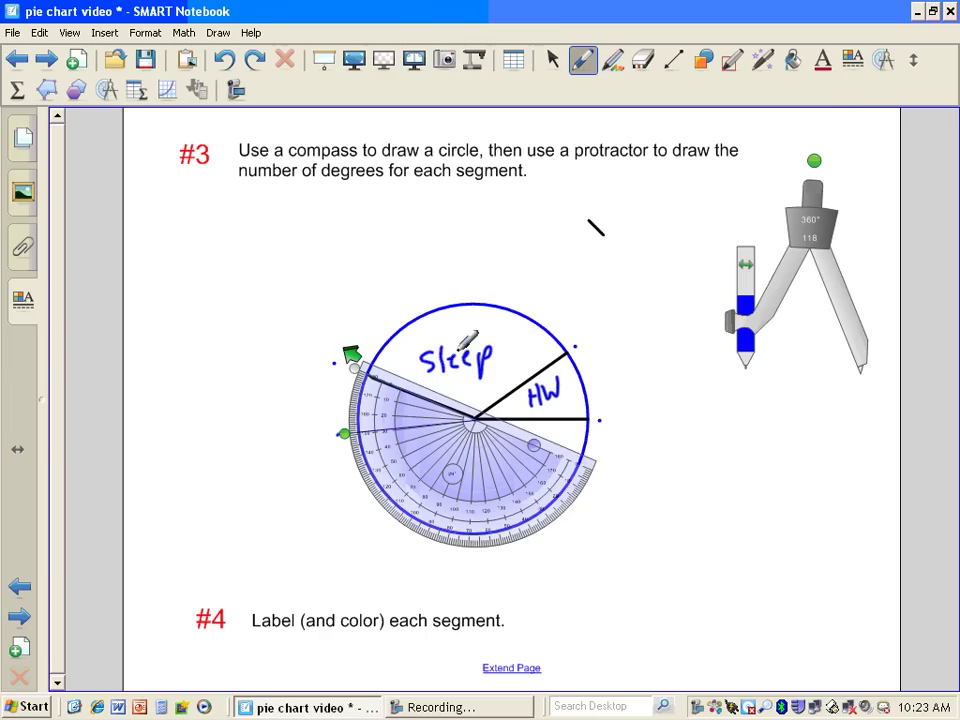
left_click(553, 60)
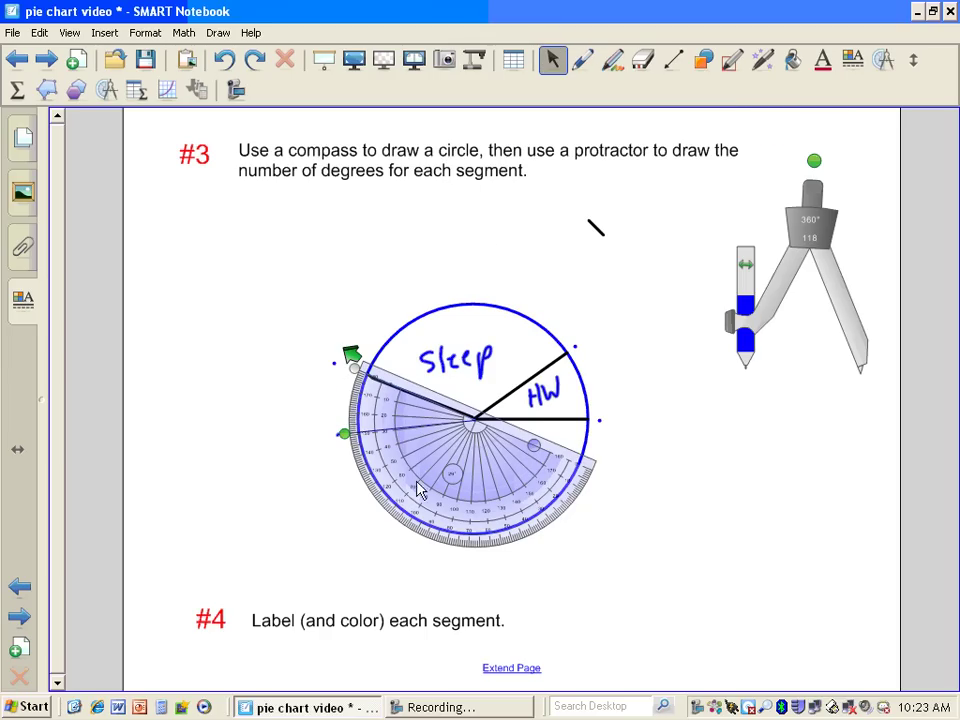
left_click_drag(449, 404, 409, 537)
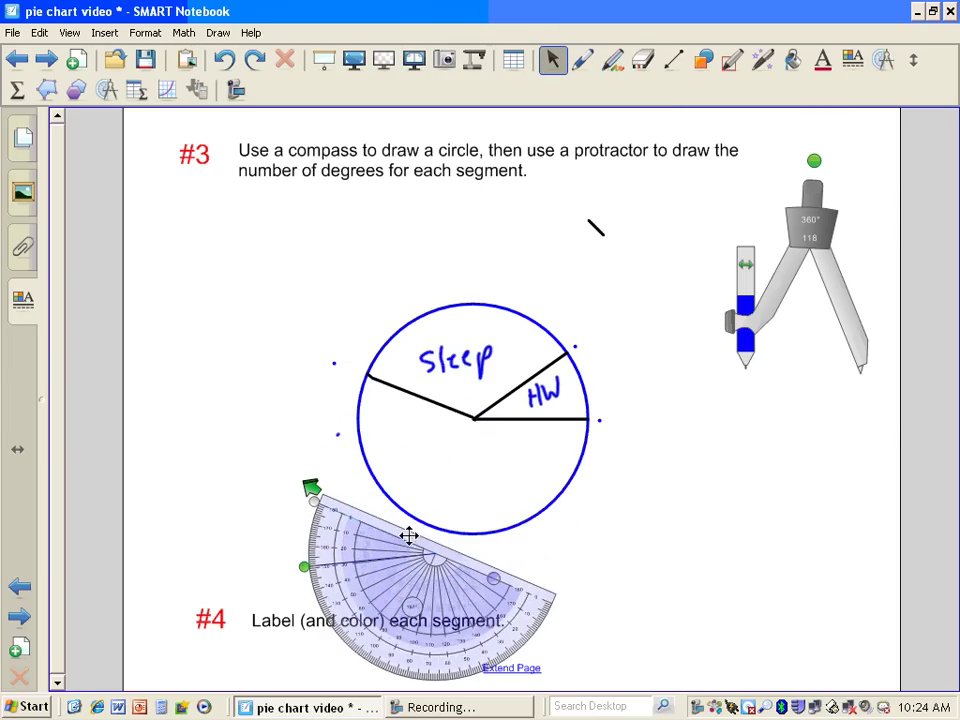
left_click(672, 62)
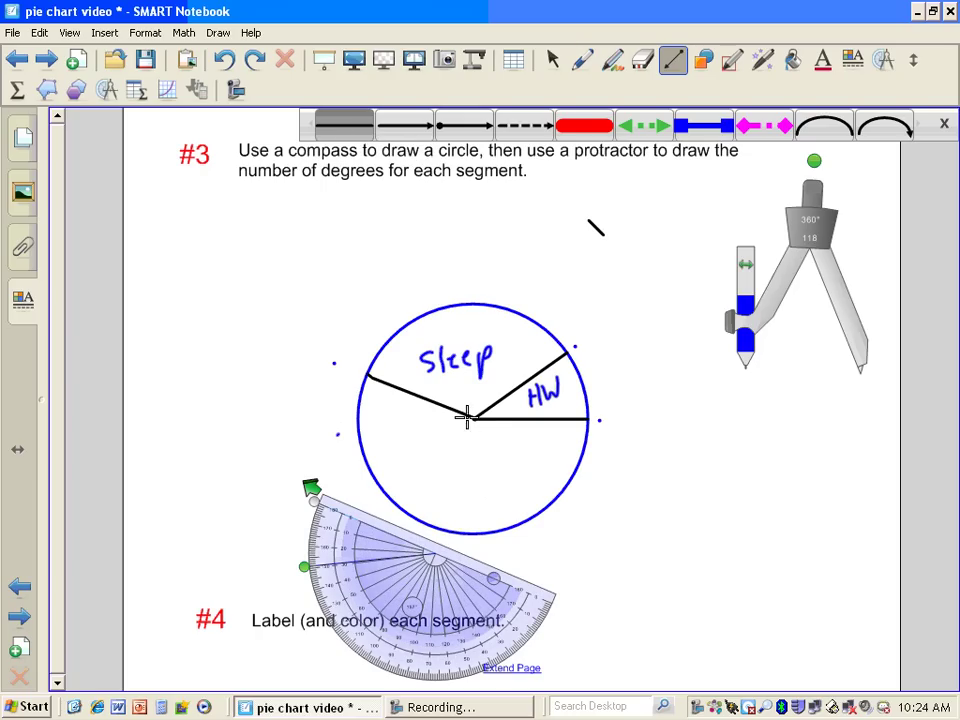
left_click_drag(473, 420, 357, 428)
Write 'tv' in the narrow new left wedge.
left_click(583, 60)
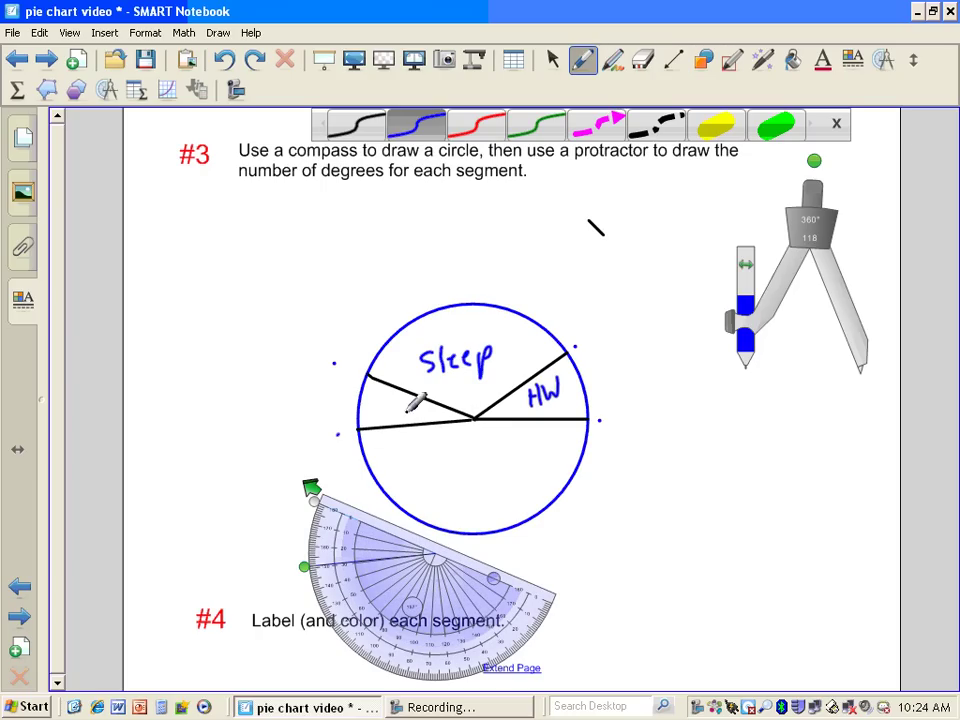
mouse_move(366, 380)
left_mouse_down()
mouse_move(381, 388)
mouse_move(376, 405)
mouse_move(414, 395)
left_mouse_up()
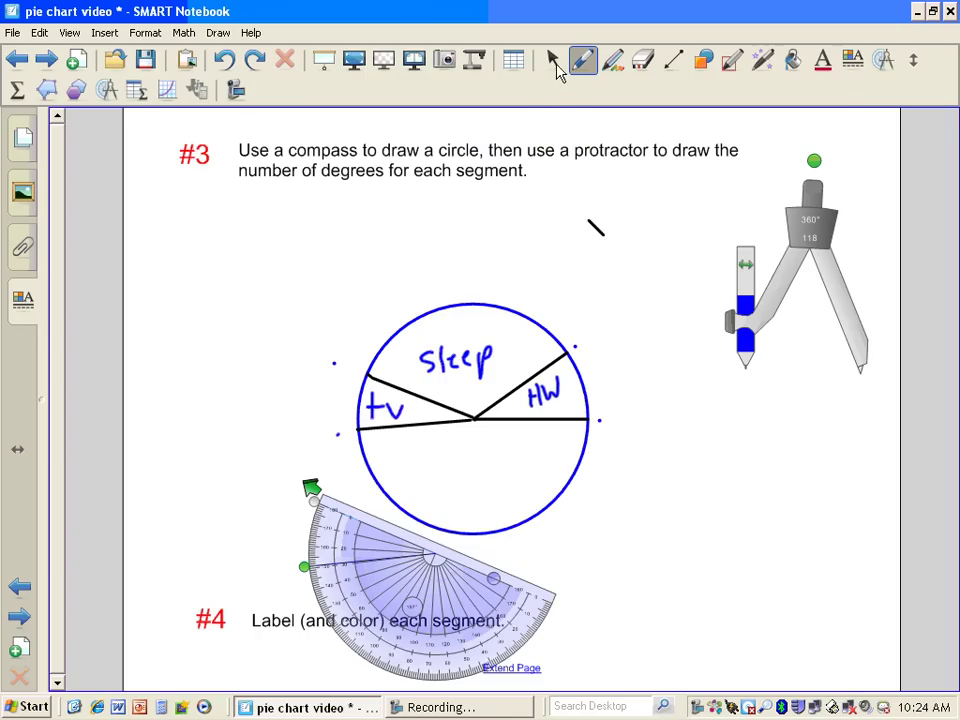
left_click(552, 60)
Re-centre and shrink the protractor, align it with the tv radius, and measure the next angle.
left_click_drag(442, 592, 477, 449)
left_click_drag(415, 482, 527, 464)
left_click_drag(395, 420, 395, 427)
left_click_drag(353, 485, 425, 482)
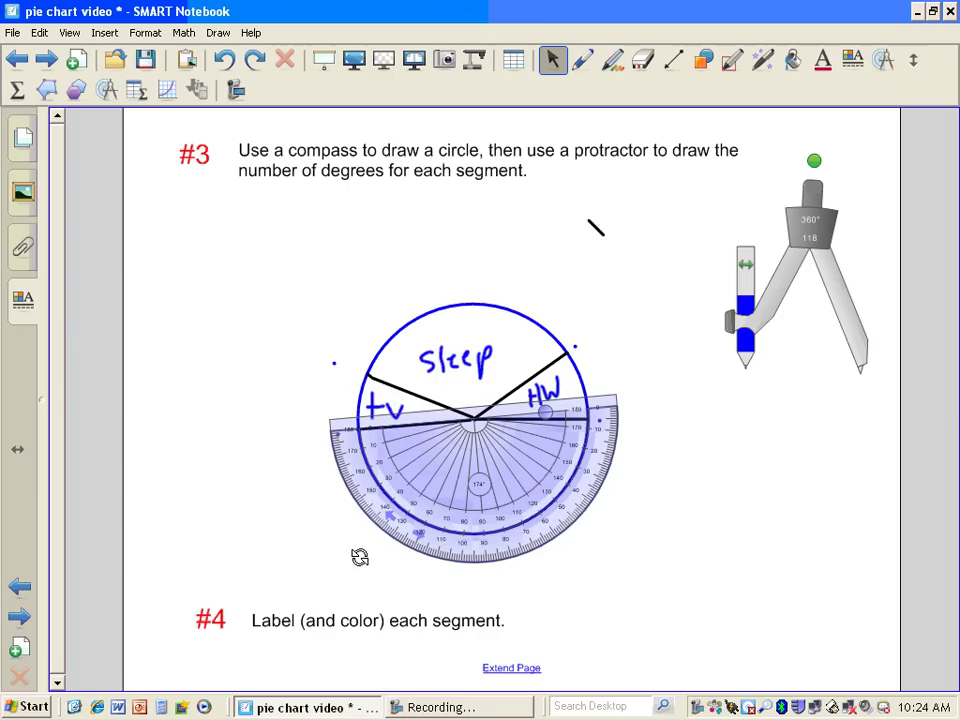
left_click(325, 430)
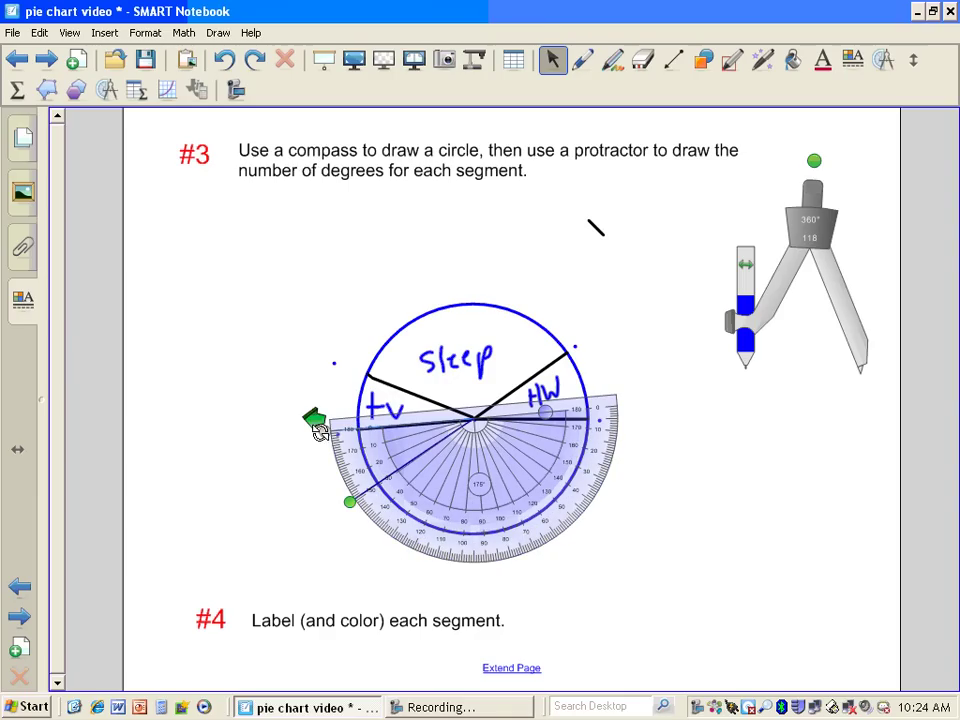
left_click_drag(349, 503, 360, 532)
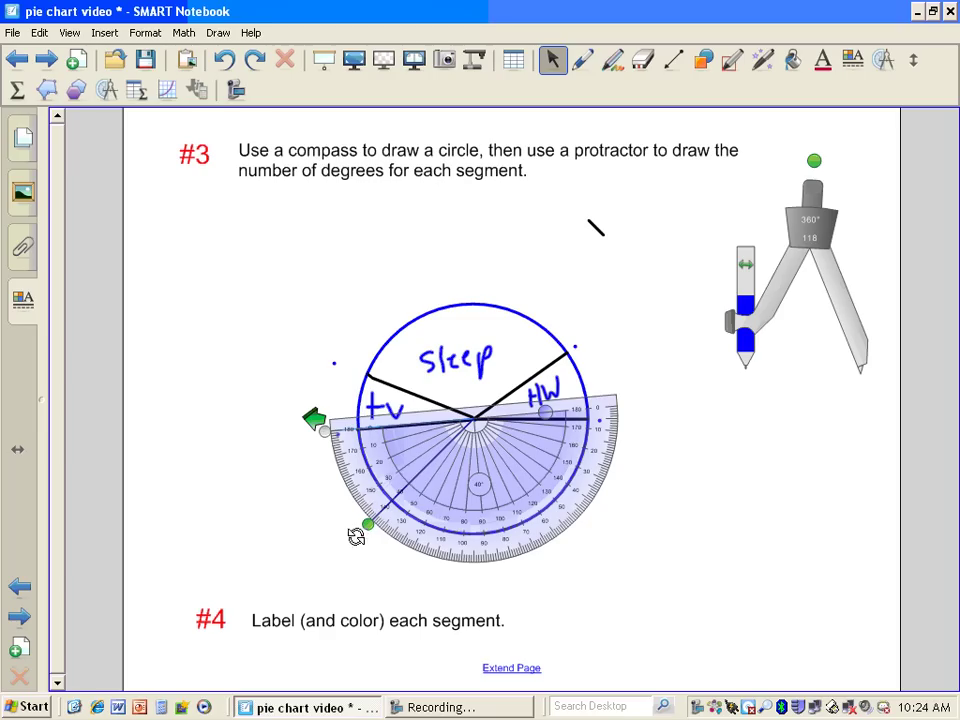
Mark the measured angle with a dot, move the protractor aside, and draw a radius to it.
left_click(583, 60)
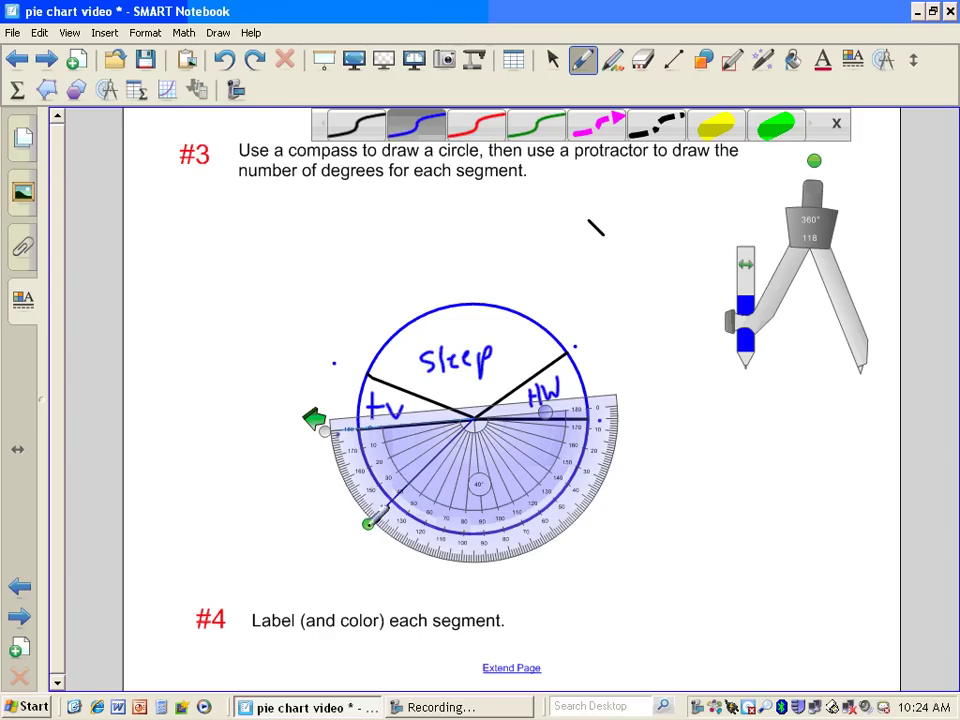
left_click(361, 530)
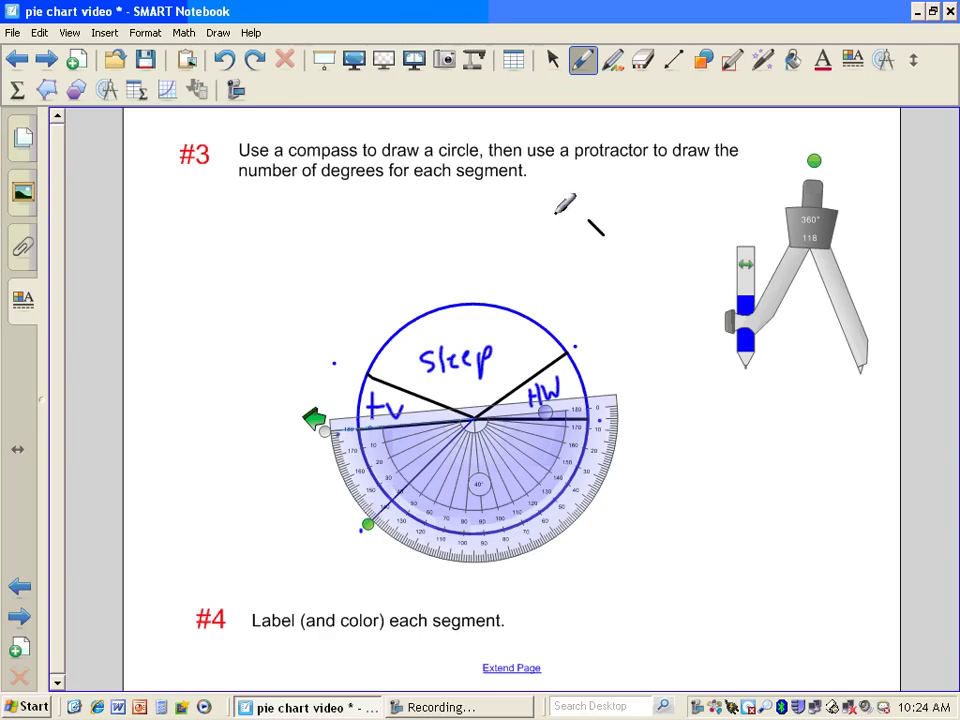
left_click(559, 66)
left_click_drag(521, 459, 760, 588)
left_click(675, 61)
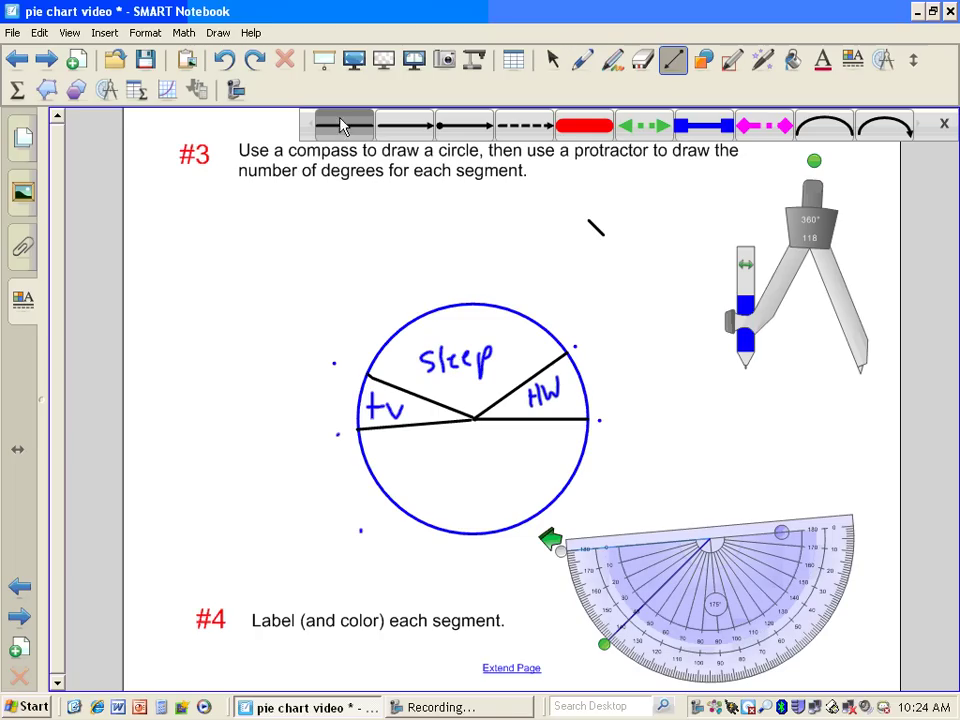
left_click_drag(474, 420, 395, 500)
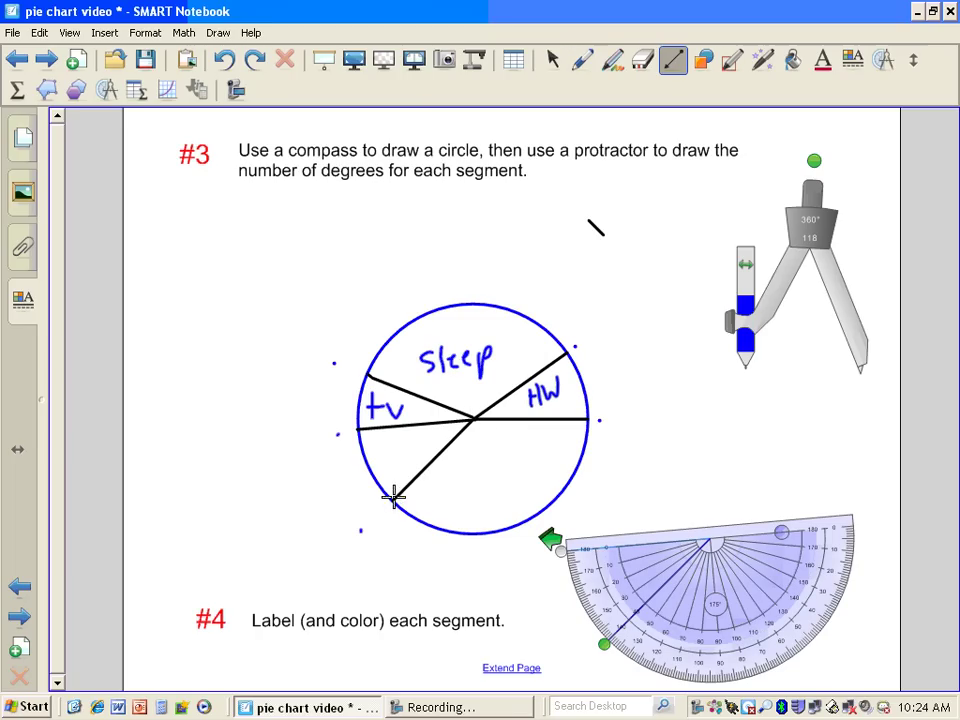
Write 'Soc.' in blue in the new lower-left segment and place the protractor back over the circle.
left_click(583, 60)
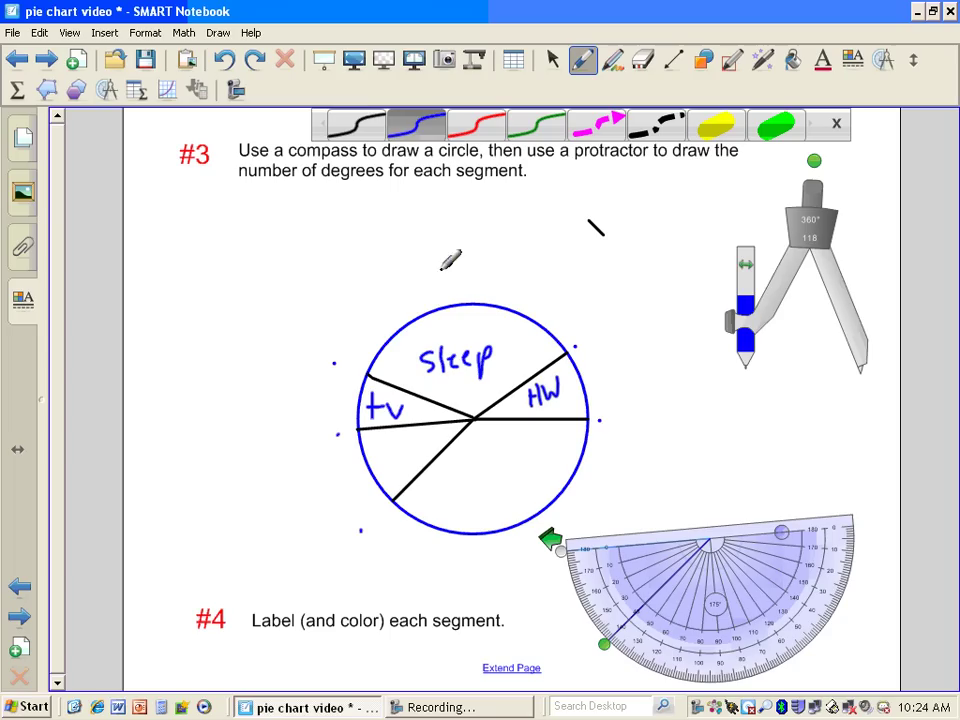
left_click(415, 133)
mouse_move(382, 449)
left_mouse_down()
mouse_move(378, 466)
mouse_move(400, 447)
left_mouse_up()
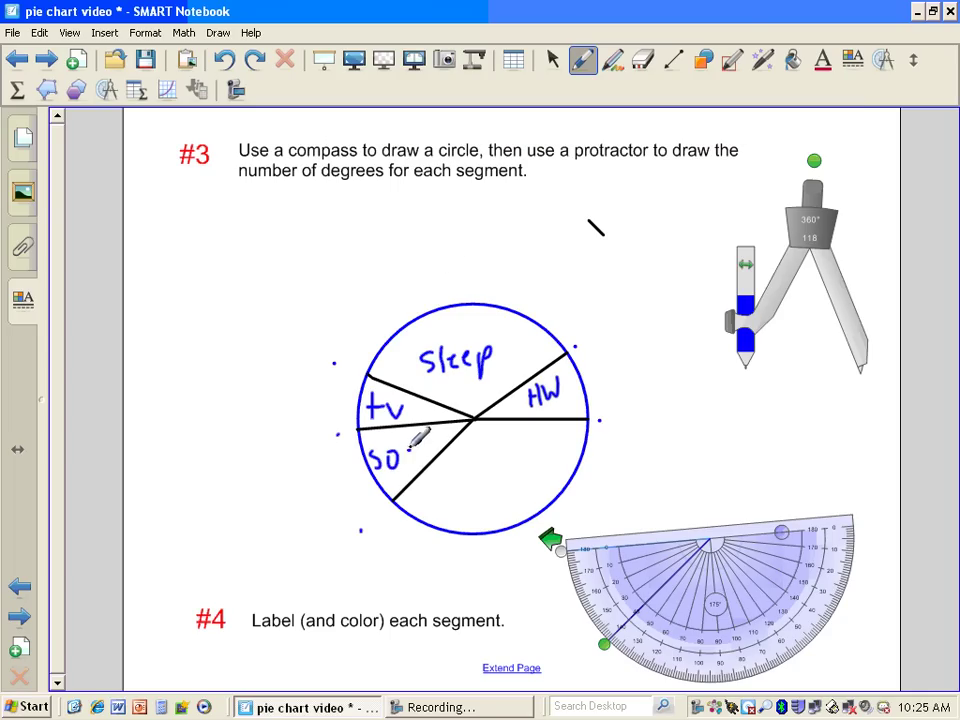
left_click_drag(410, 448, 409, 465)
left_click(418, 452)
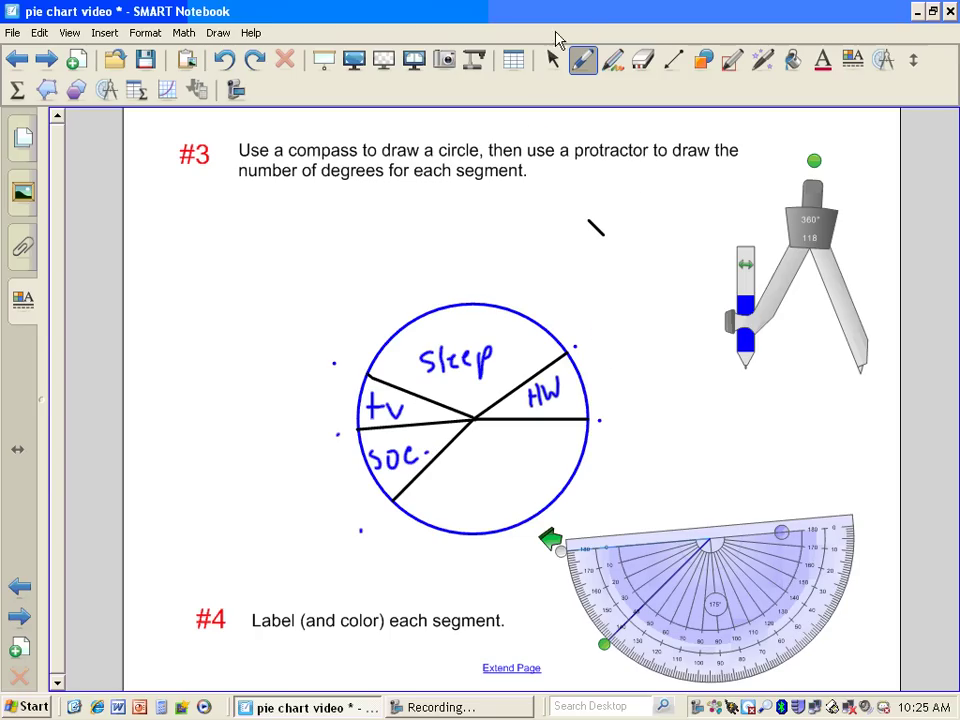
left_click(553, 60)
left_click_drag(717, 574, 482, 456)
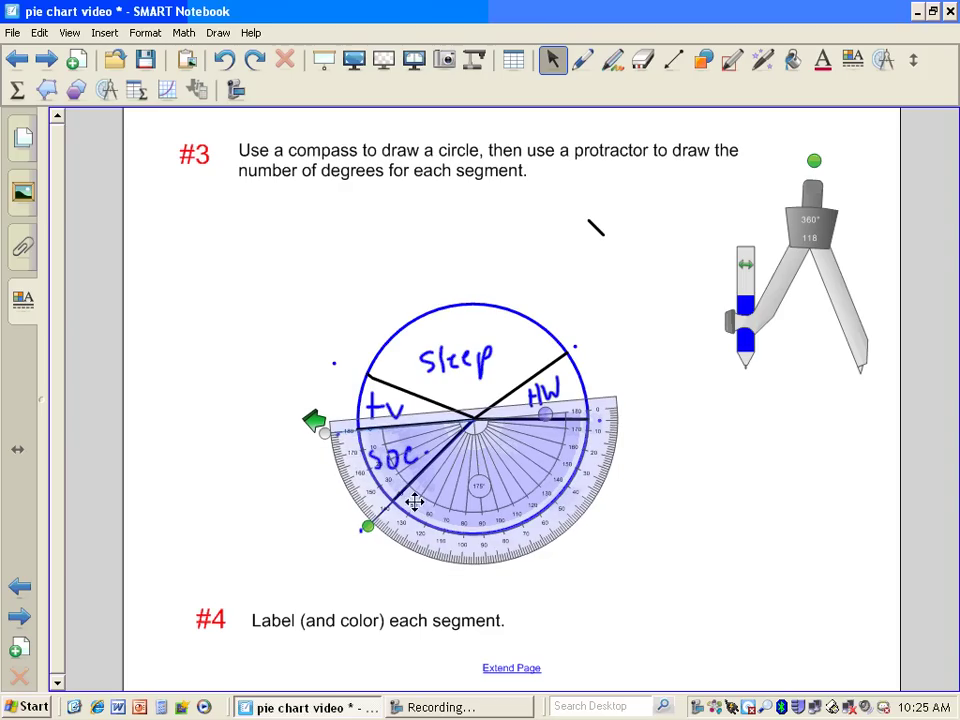
Align the protractor with the Soc. line and set its arm to 83°.
left_click_drag(396, 524, 478, 508)
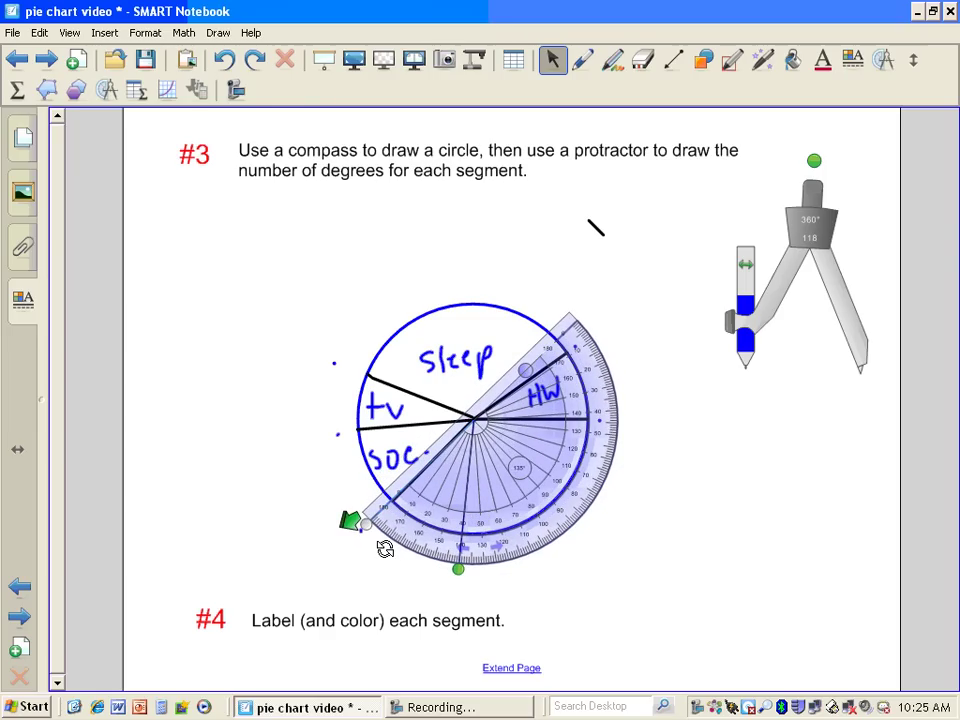
left_click_drag(458, 569, 570, 550)
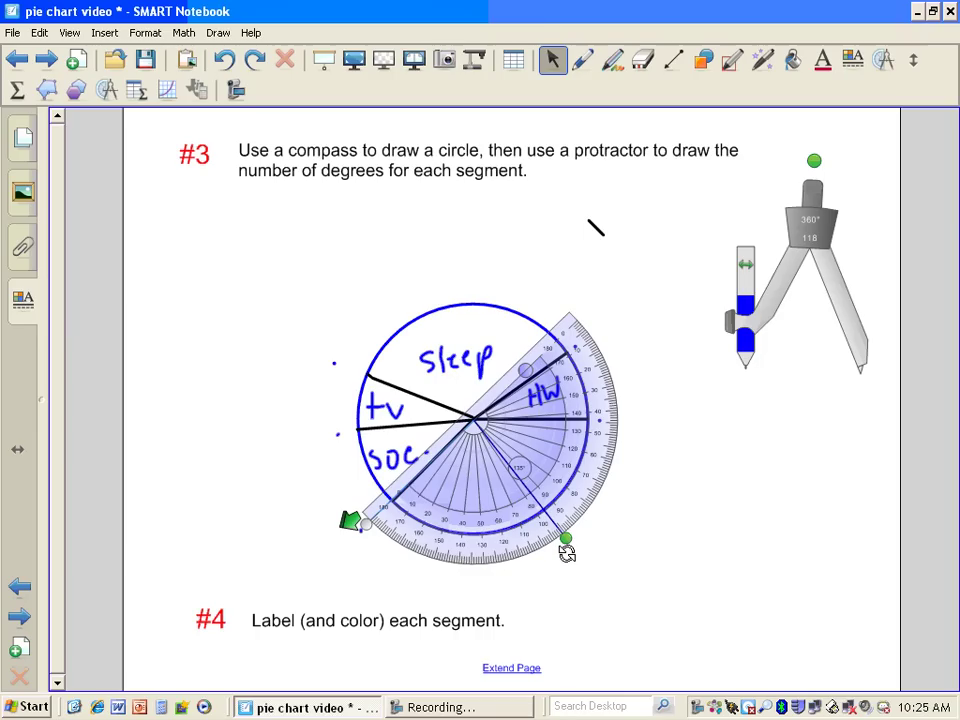
left_click_drag(564, 542, 568, 542)
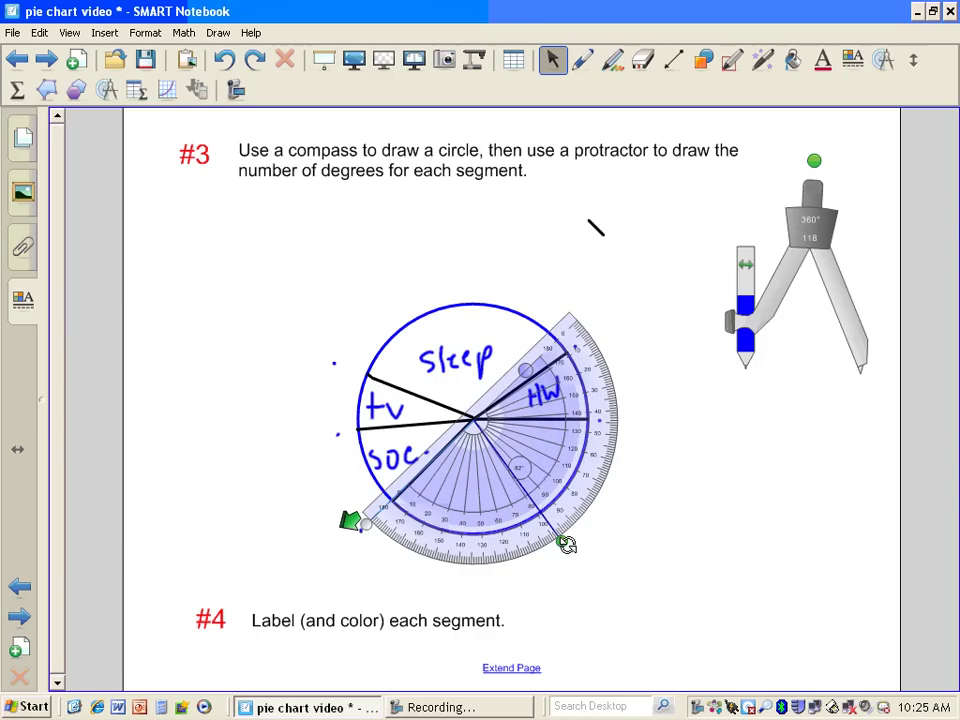
Mark the 83° point at the lower-right edge and move the protractor up off the circle.
left_click(581, 63)
left_click(572, 541)
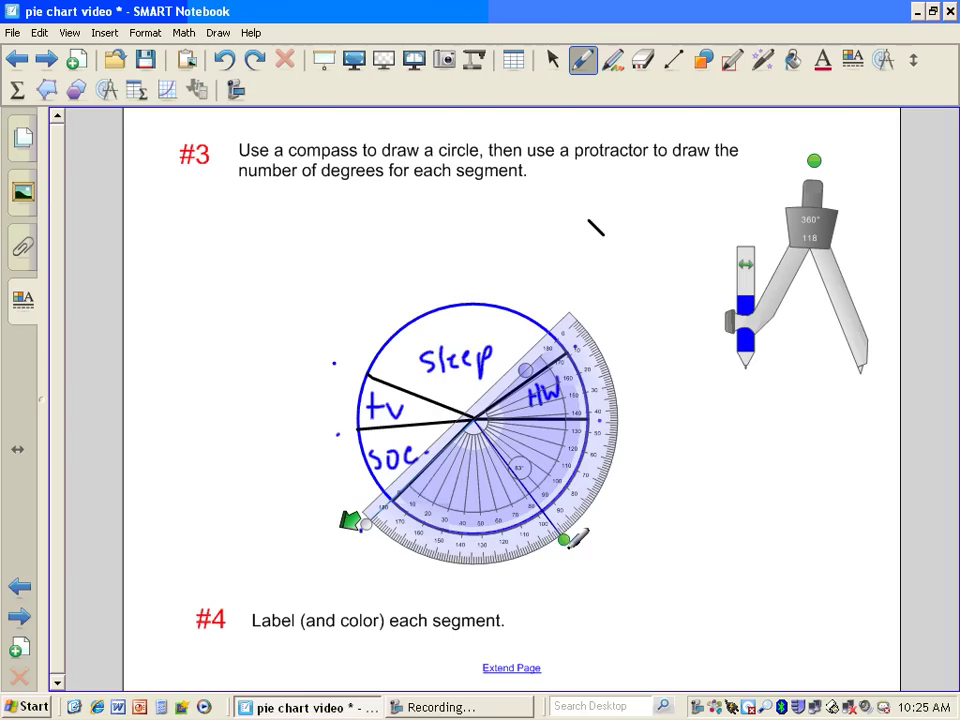
left_click(551, 61)
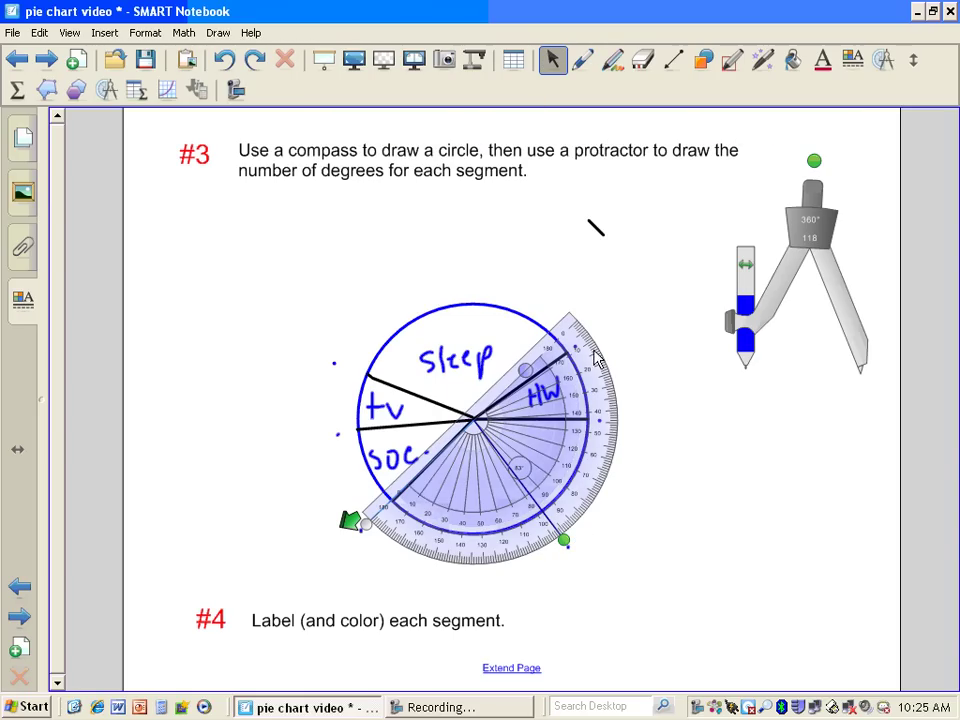
left_click_drag(570, 398, 707, 216)
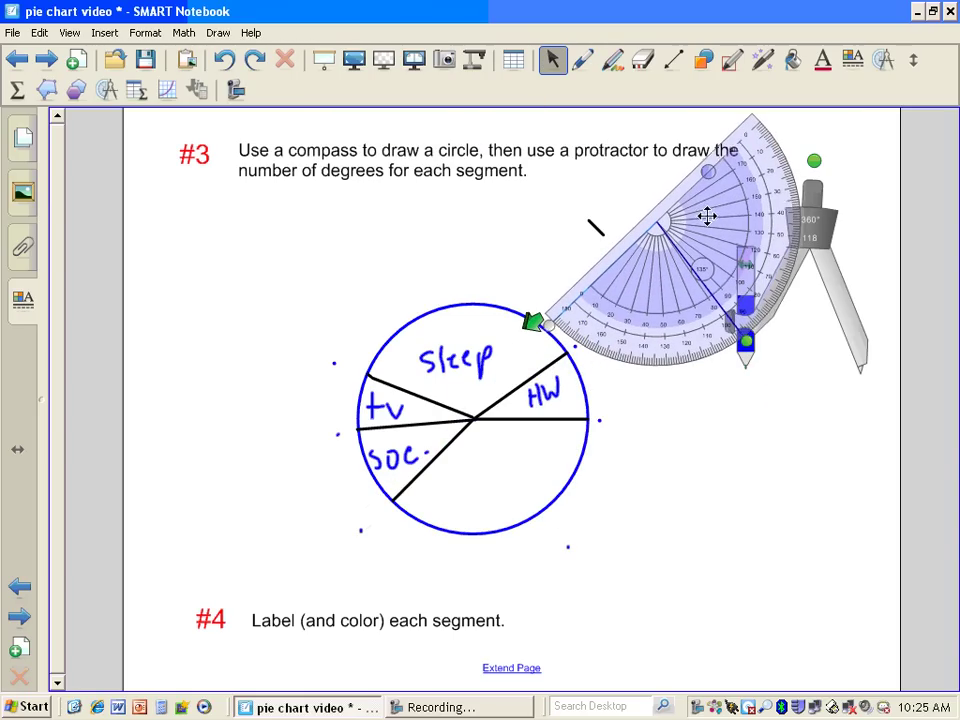
Draw a black radius to the lower-right dot and write 'school' and 'other' in the new wedges.
left_click(670, 60)
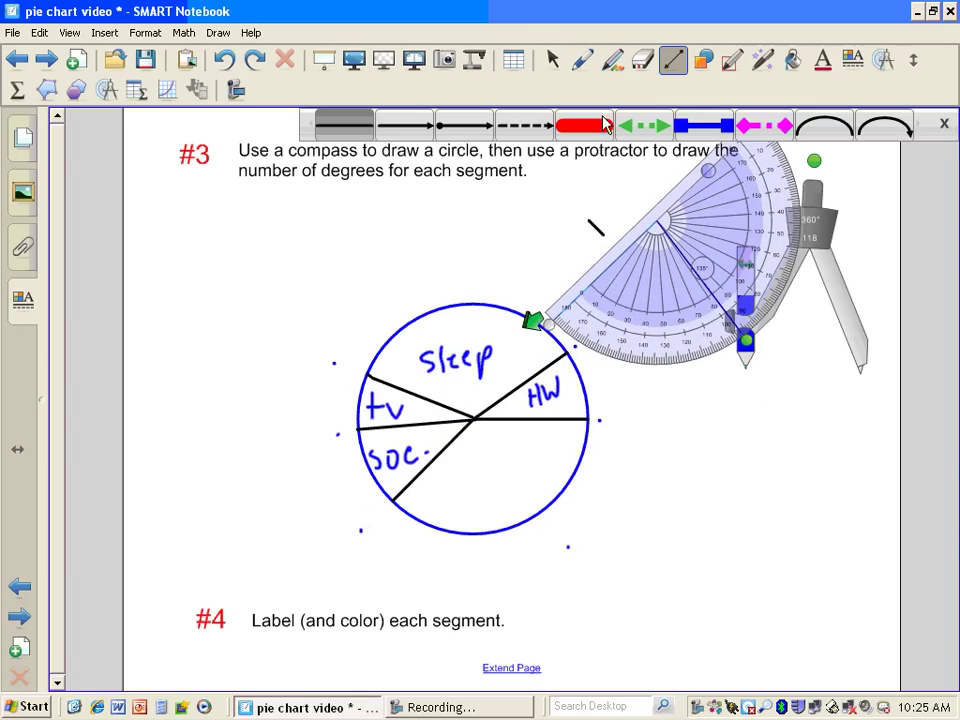
left_click(350, 128)
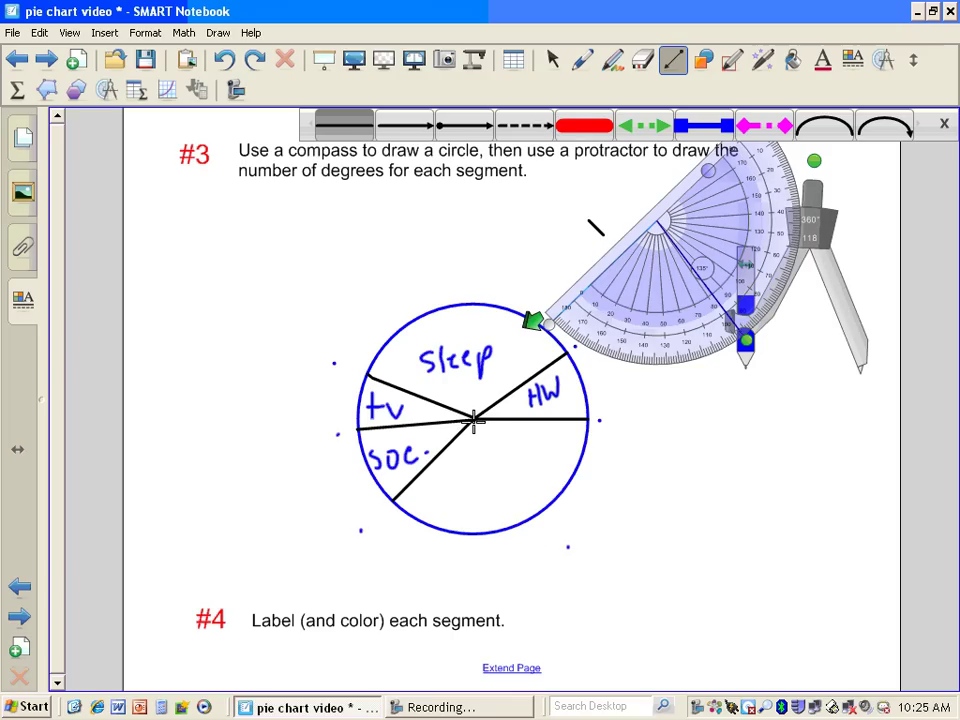
mouse_move(476, 420)
left_mouse_down()
mouse_move(497, 463)
mouse_move(542, 510)
left_mouse_up()
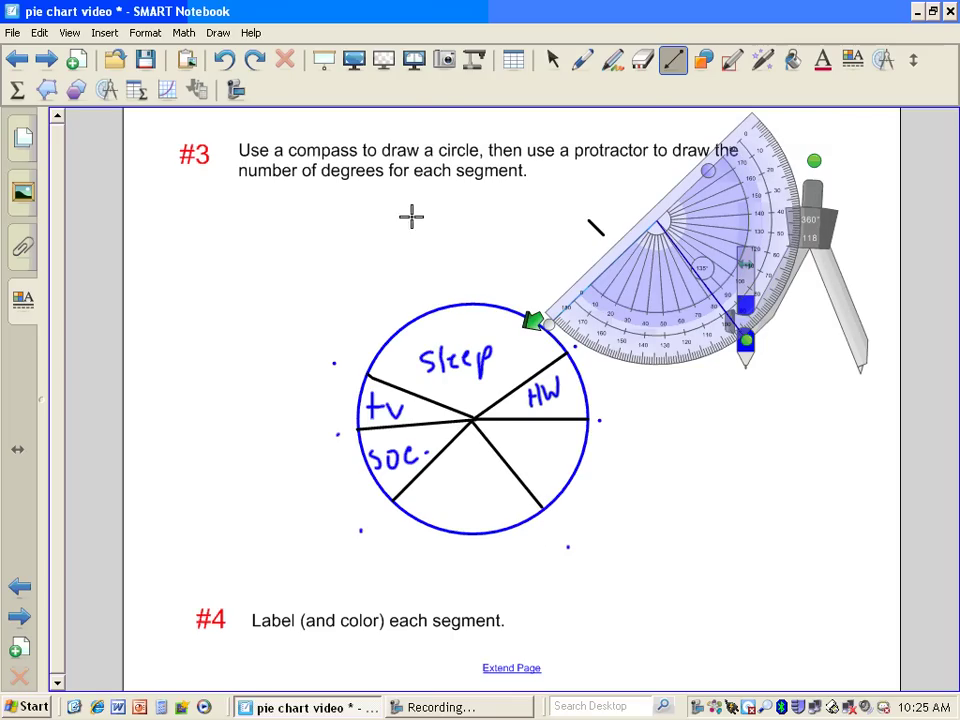
left_click(590, 60)
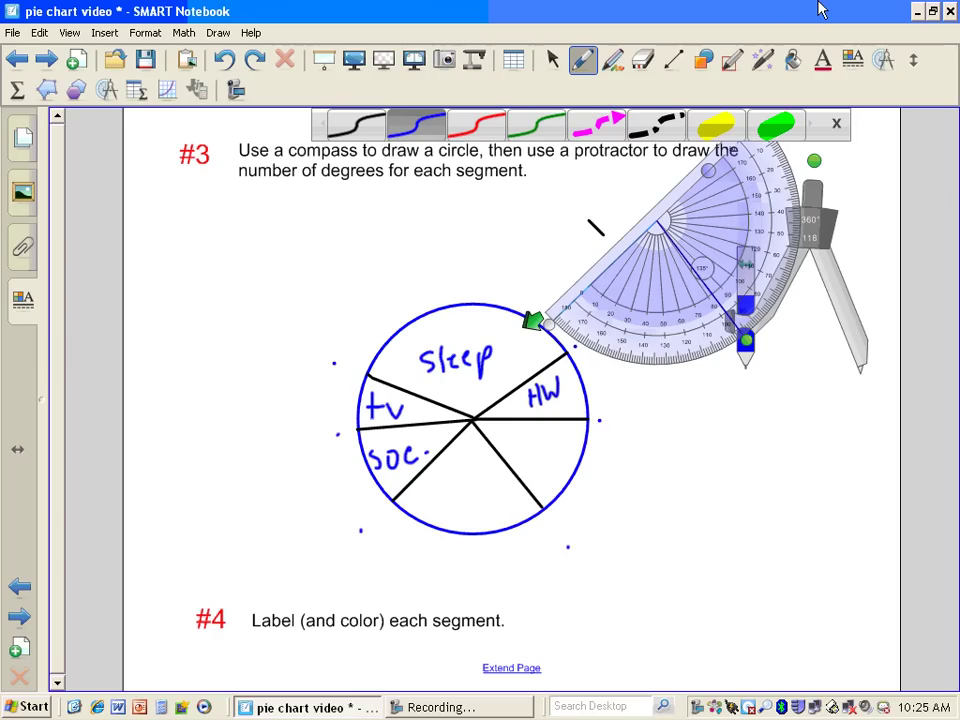
mouse_move(431, 481)
left_mouse_down()
mouse_move(455, 480)
mouse_move(466, 458)
mouse_move(491, 445)
mouse_move(568, 440)
mouse_move(577, 414)
left_mouse_up()
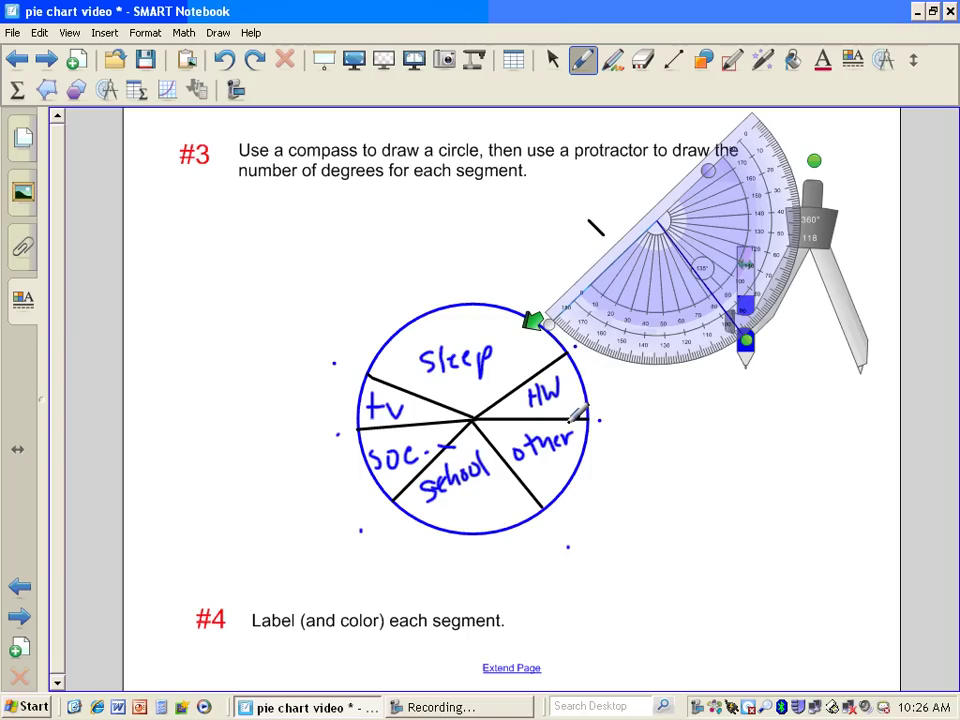
Move the protractor to the page's top-right corner, clear of the pie chart.
left_click(552, 62)
left_click_drag(716, 213, 828, 212)
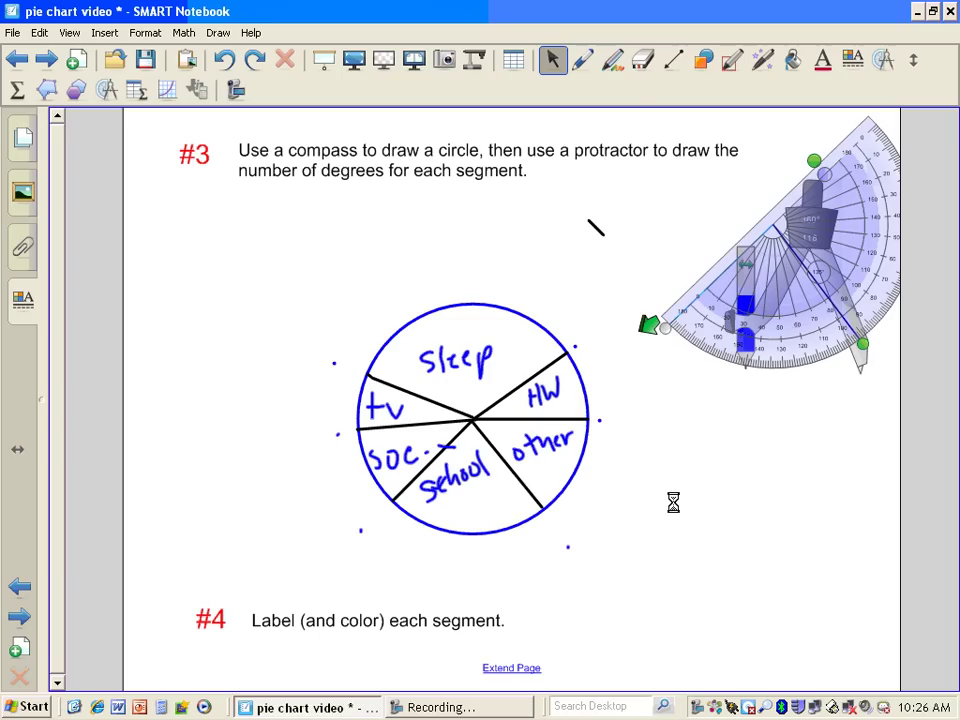
left_click(583, 60)
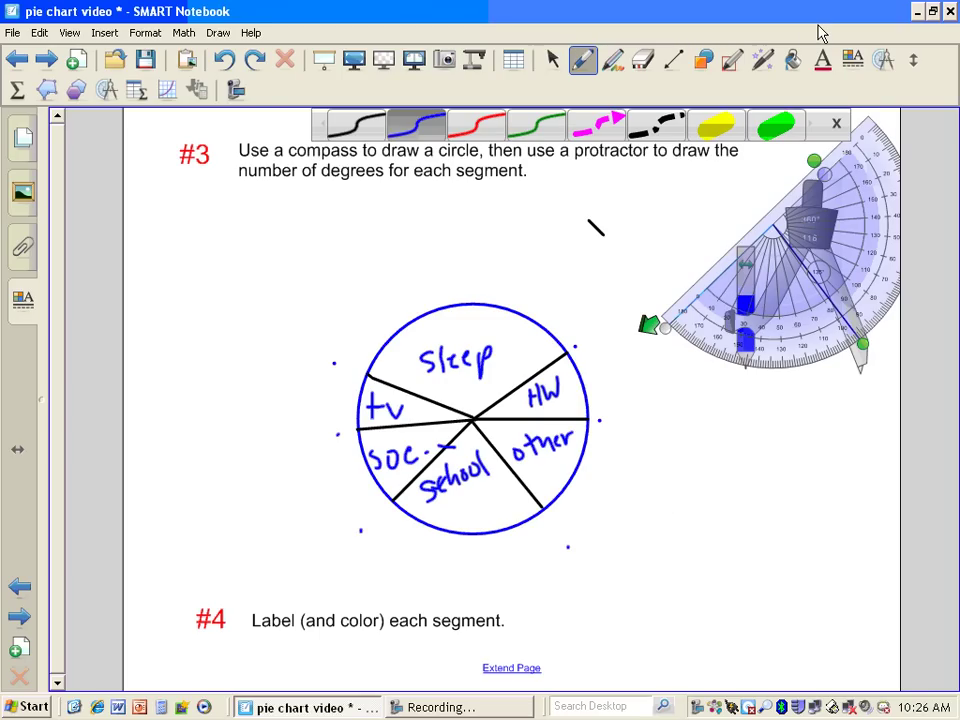
Handwrite the blue title 'How I Spend My Day' above the circle.
left_click(838, 124)
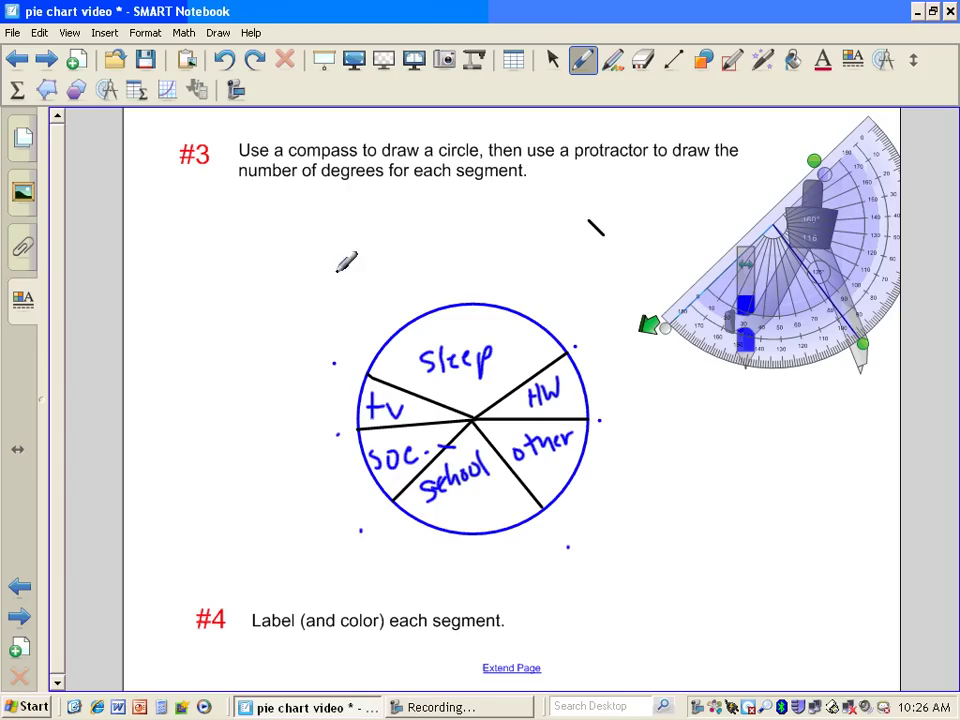
mouse_move(350, 265)
left_mouse_down()
mouse_move(348, 300)
mouse_move(373, 270)
mouse_move(426, 253)
mouse_move(440, 290)
mouse_move(482, 268)
mouse_move(528, 262)
mouse_move(622, 283)
left_mouse_up()
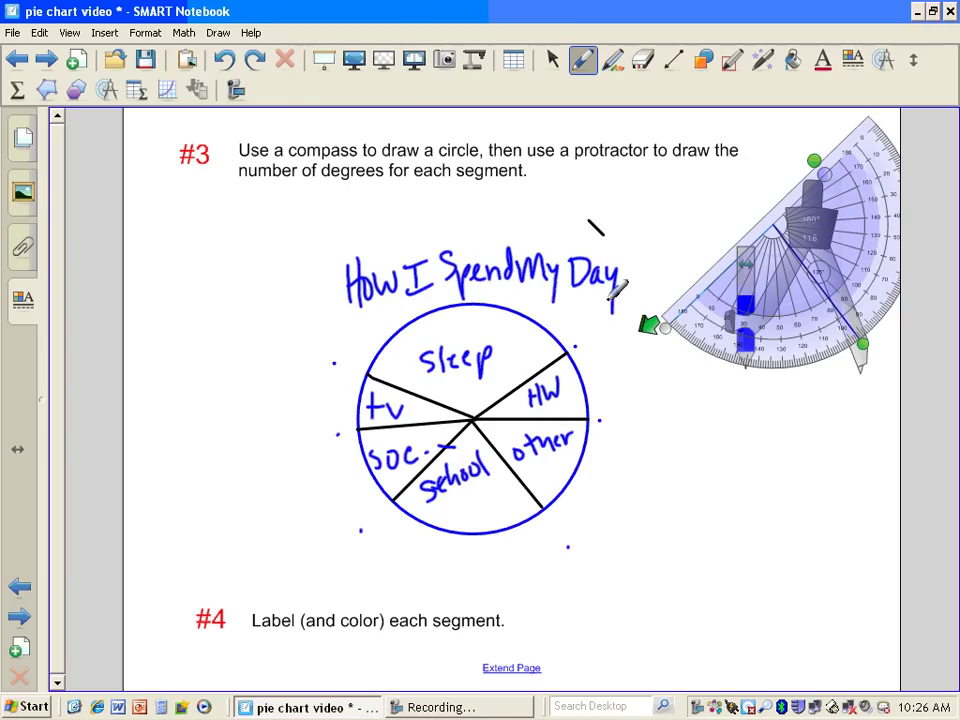